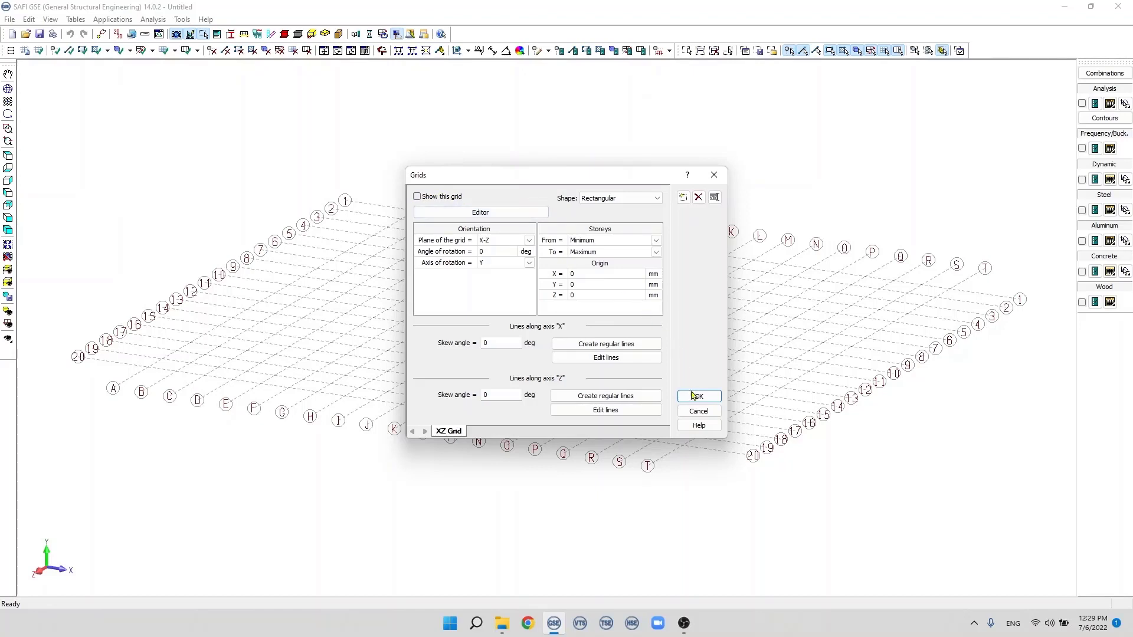
- Turn the XZ Grid's Show this grid option back on so lines A–T and 1–20 display
click(699, 396)
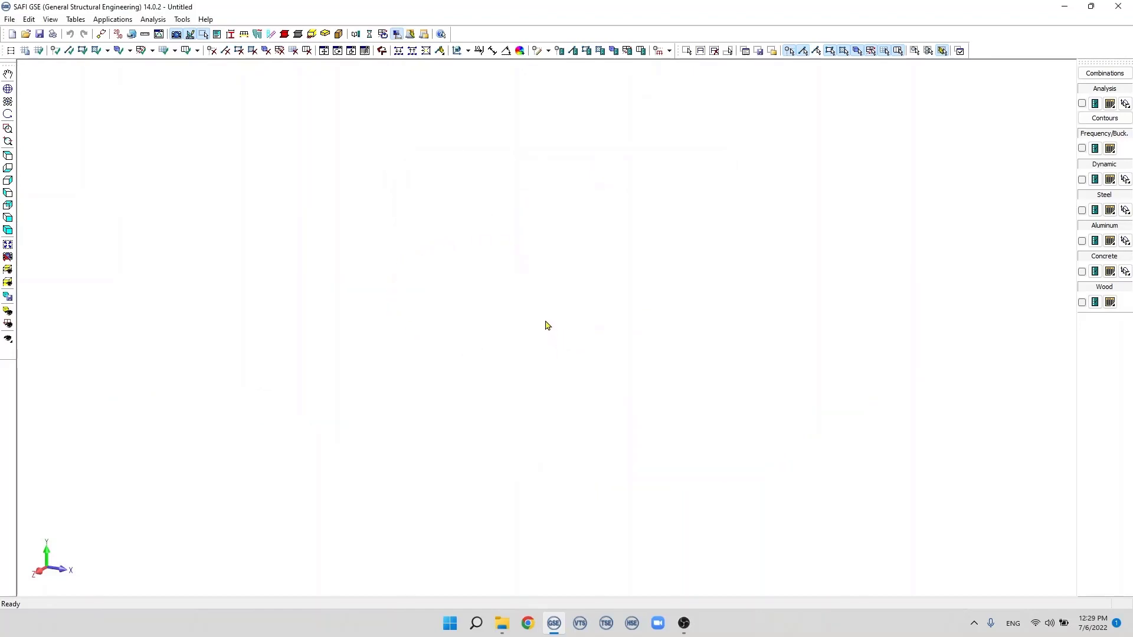
click(26, 51)
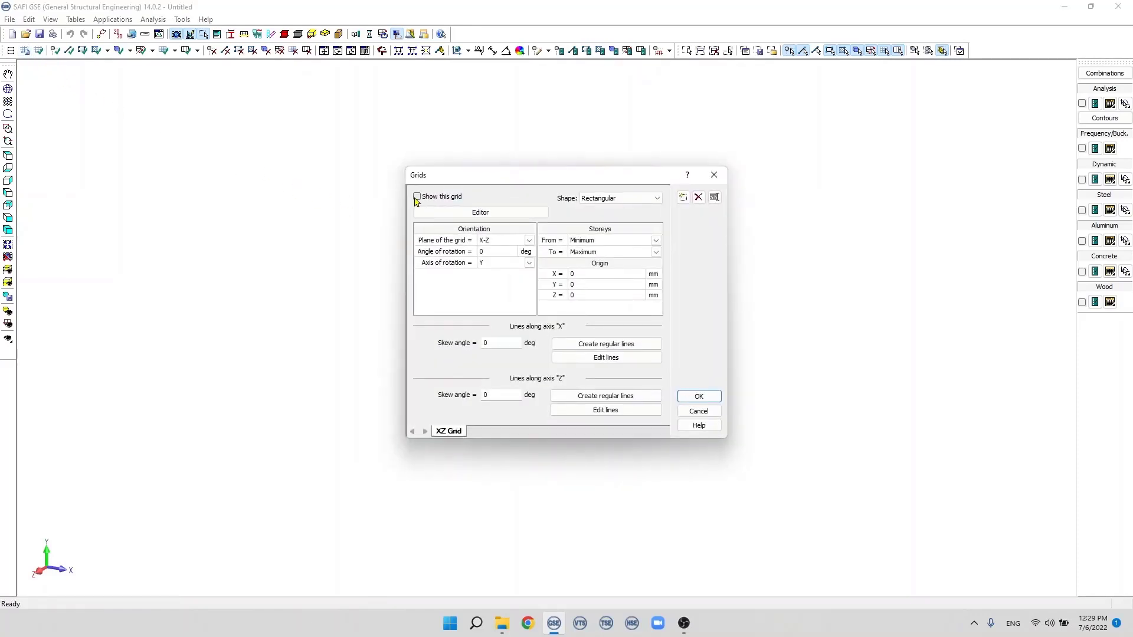
click(417, 197)
click(705, 396)
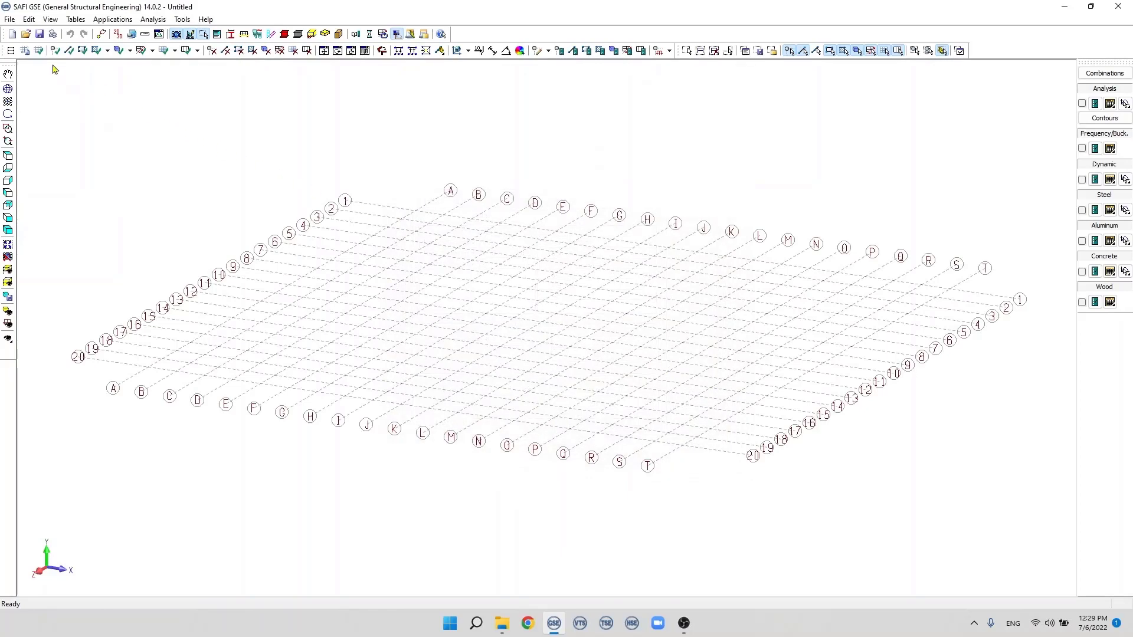
click(25, 51)
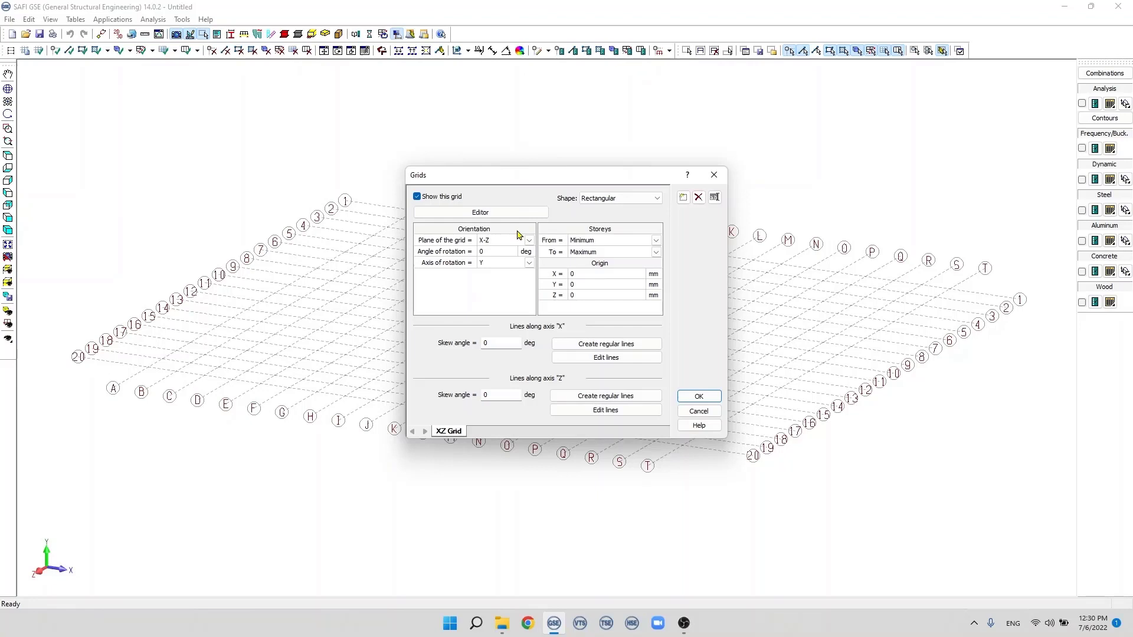
- Rotate the X-Z plane grid 30° about the Y axis and view it fitted from the top
click(488, 243)
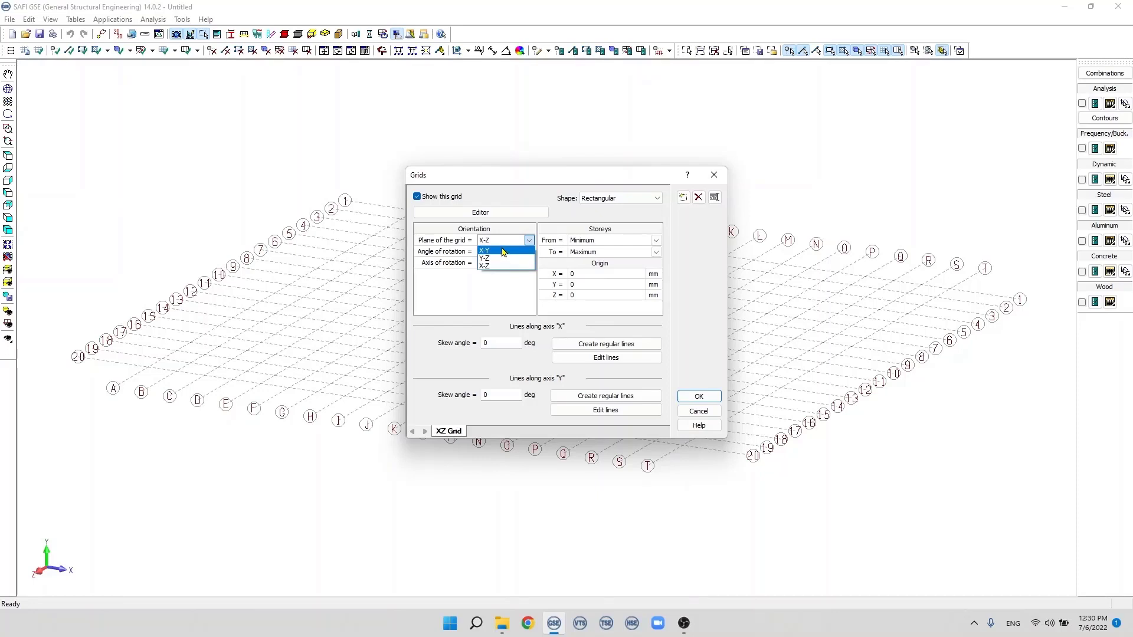
click(500, 266)
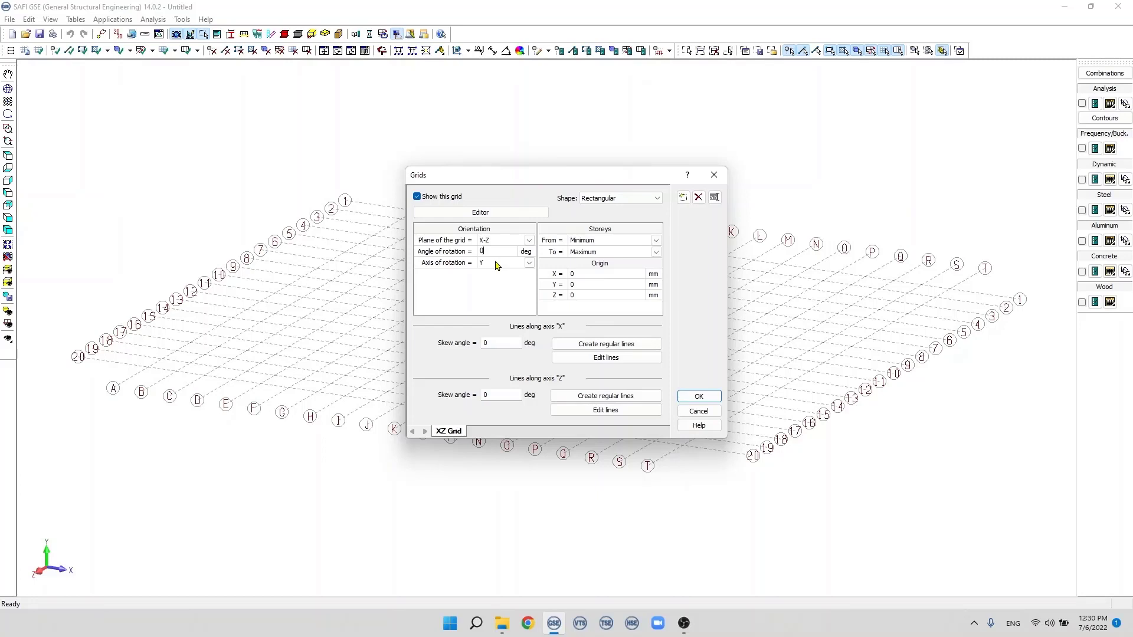
double_click(484, 254)
text(30)
click(491, 263)
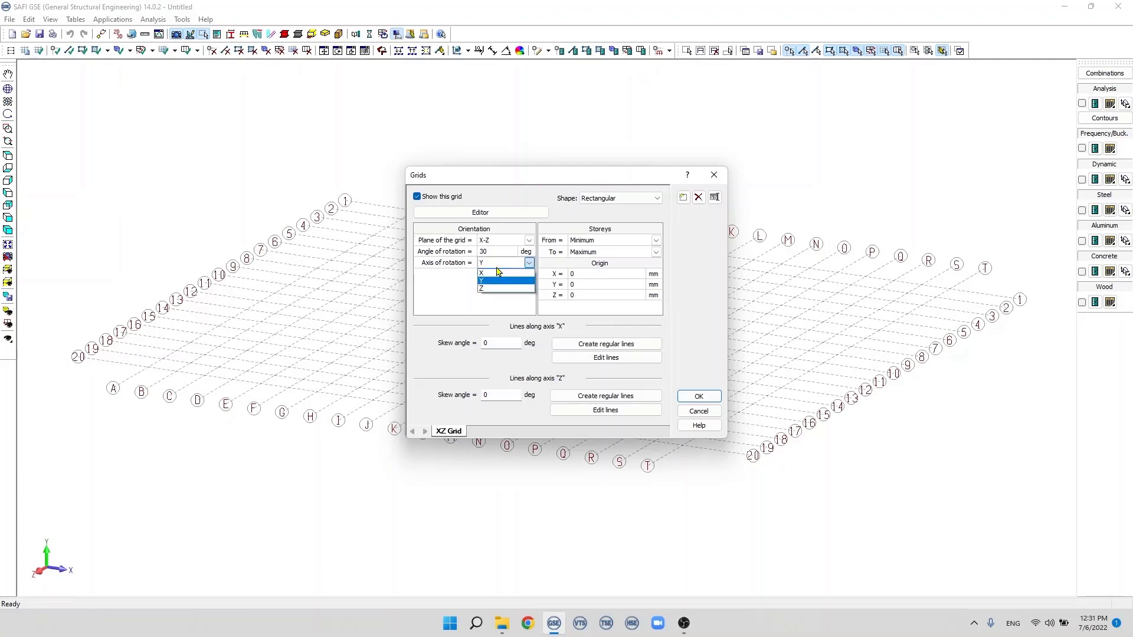
click(488, 282)
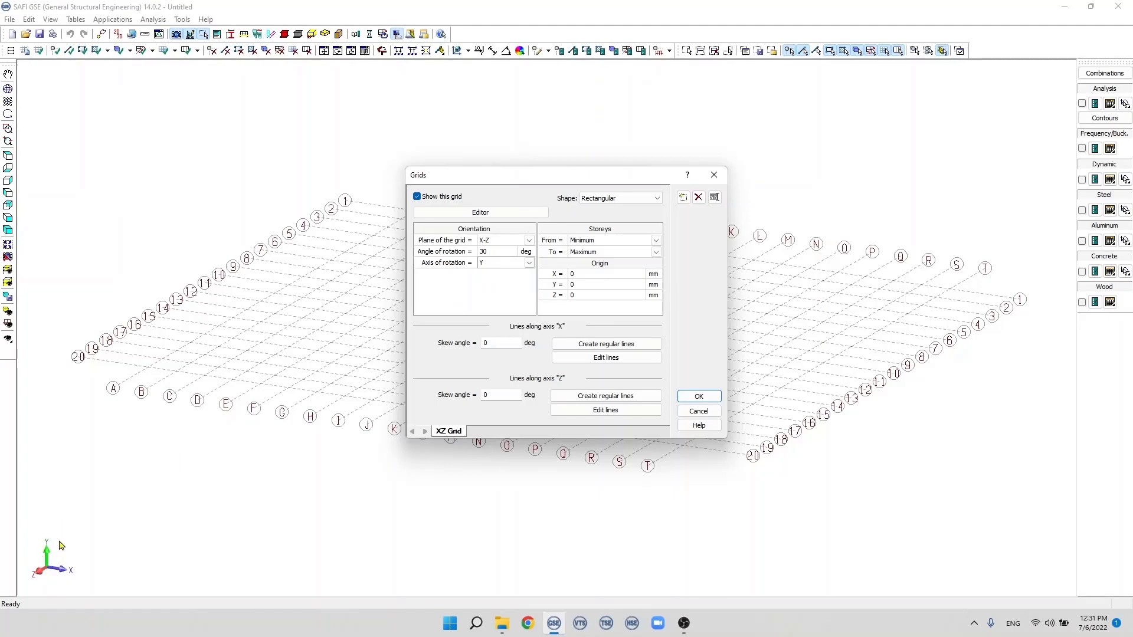
click(700, 396)
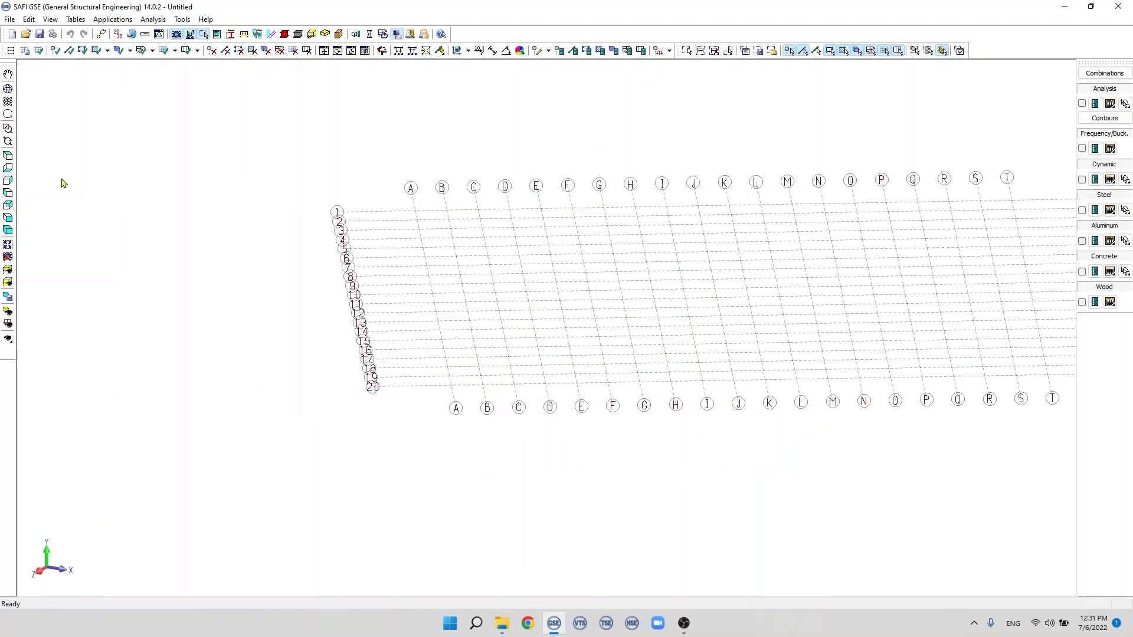
click(12, 157)
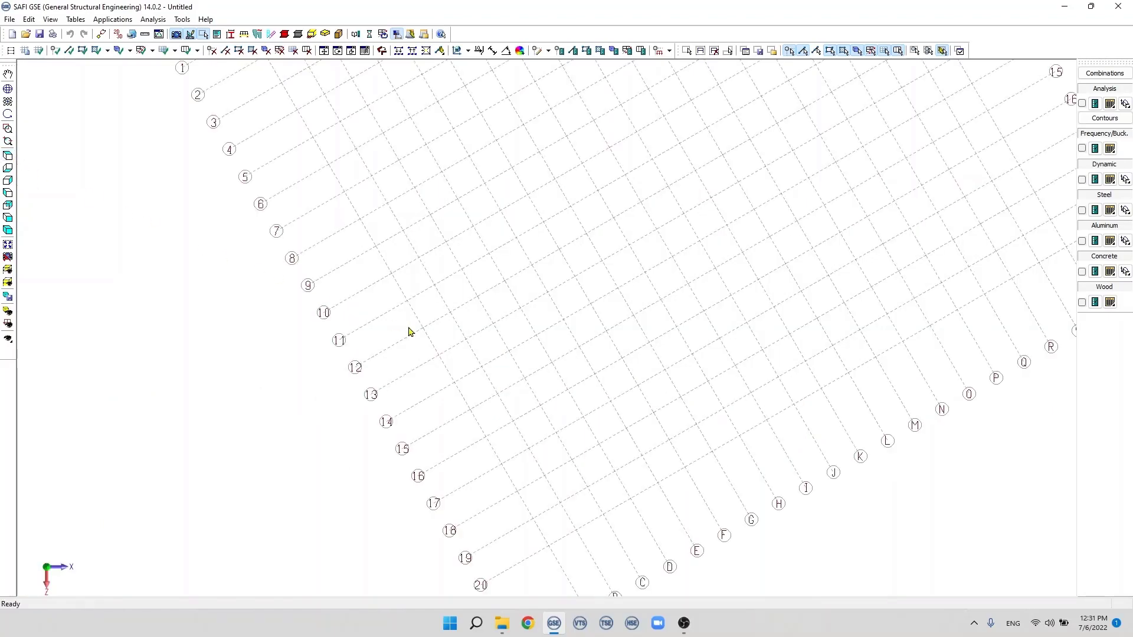
click(9, 244)
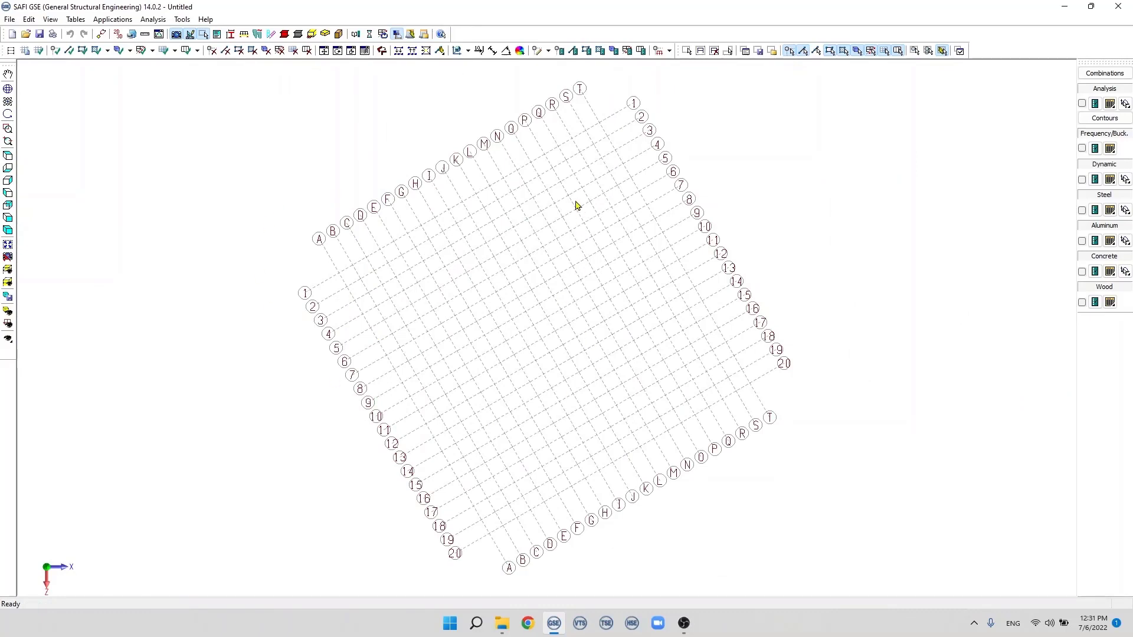
- Reset the XZ Grid's angle of rotation to 0°
click(25, 51)
double_click(492, 252)
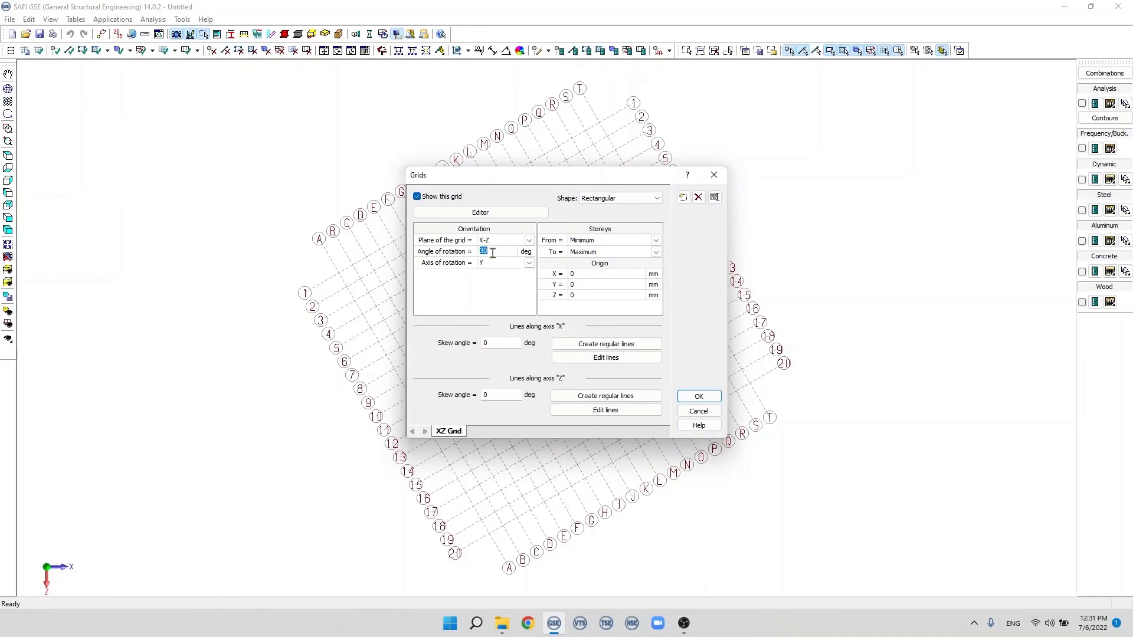
text(0)
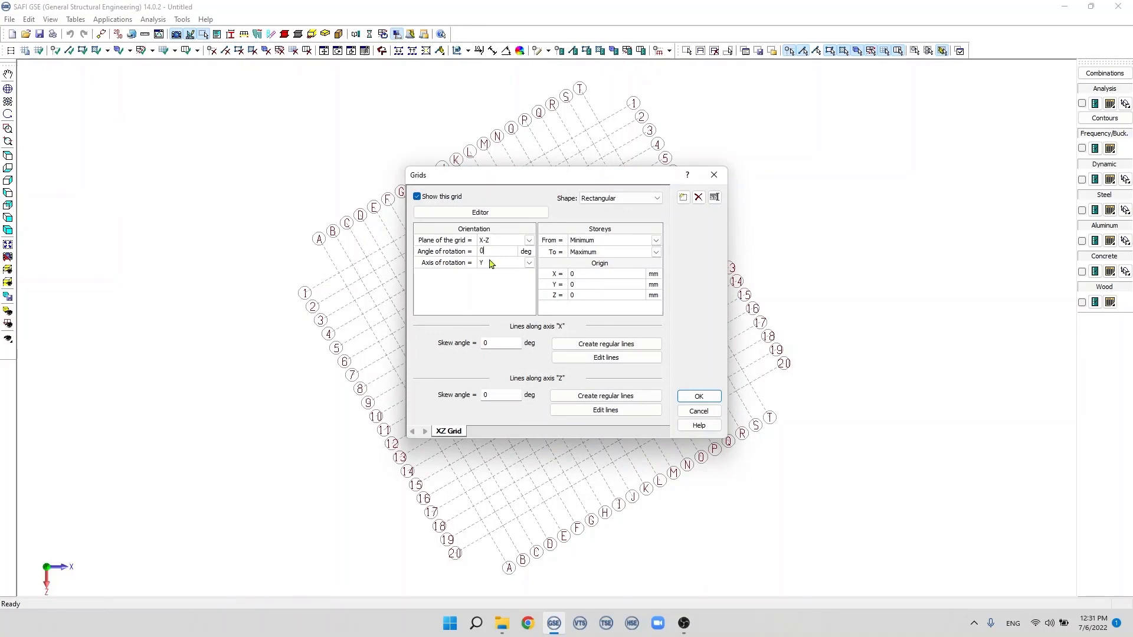
click(693, 396)
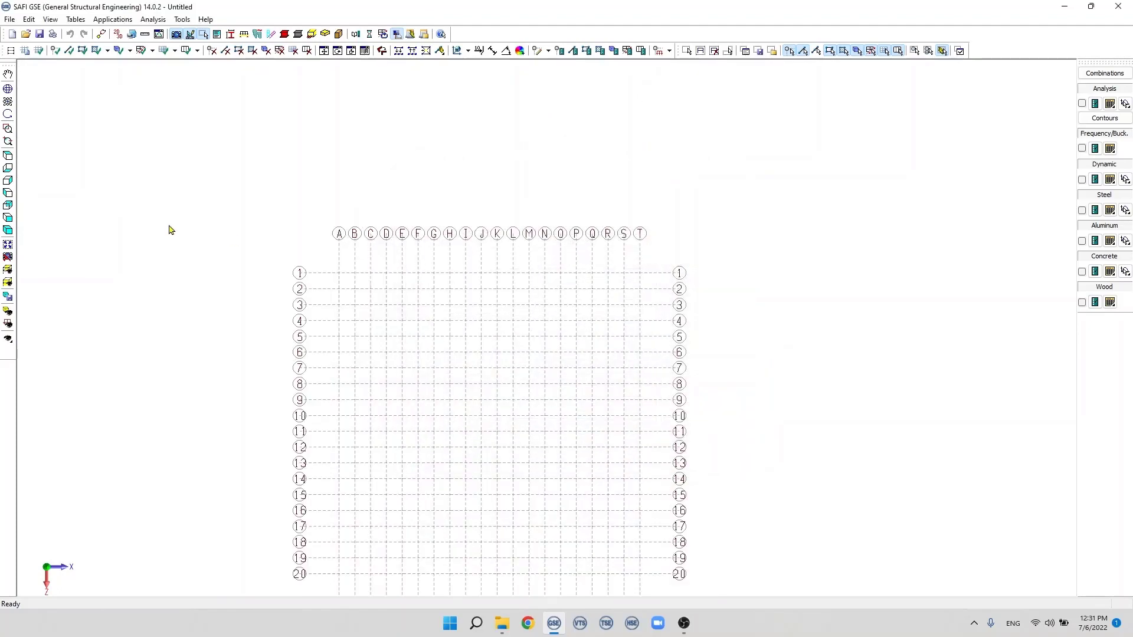
- Switch to a fitted isometric view and move the XZ Grid origin to Y = 3000 mm
click(9, 243)
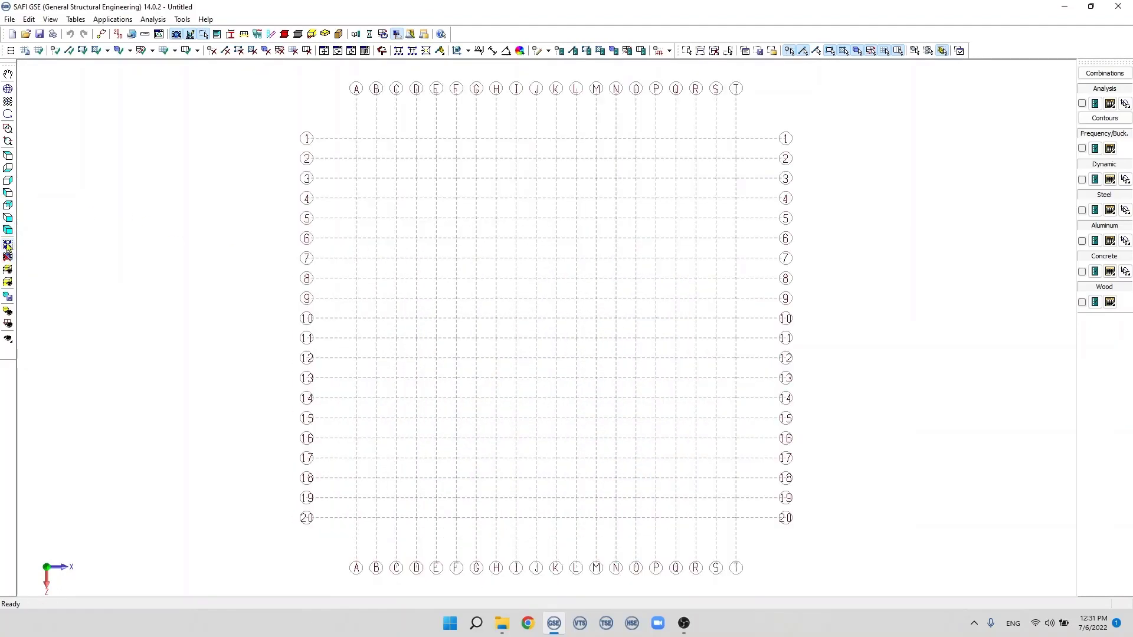
click(8, 231)
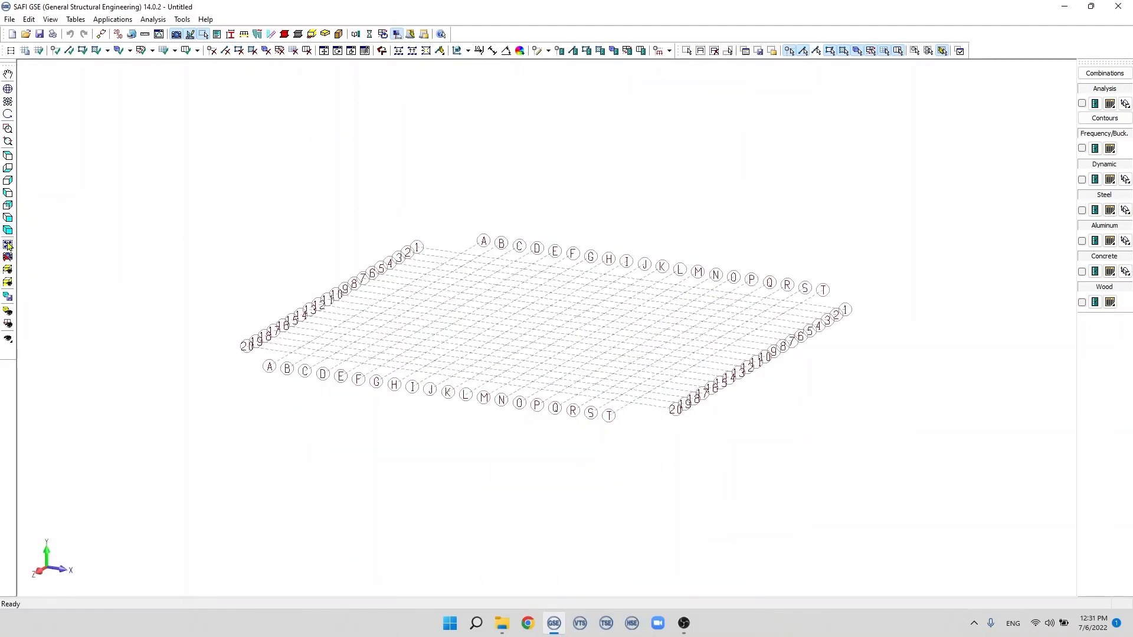
click(8, 243)
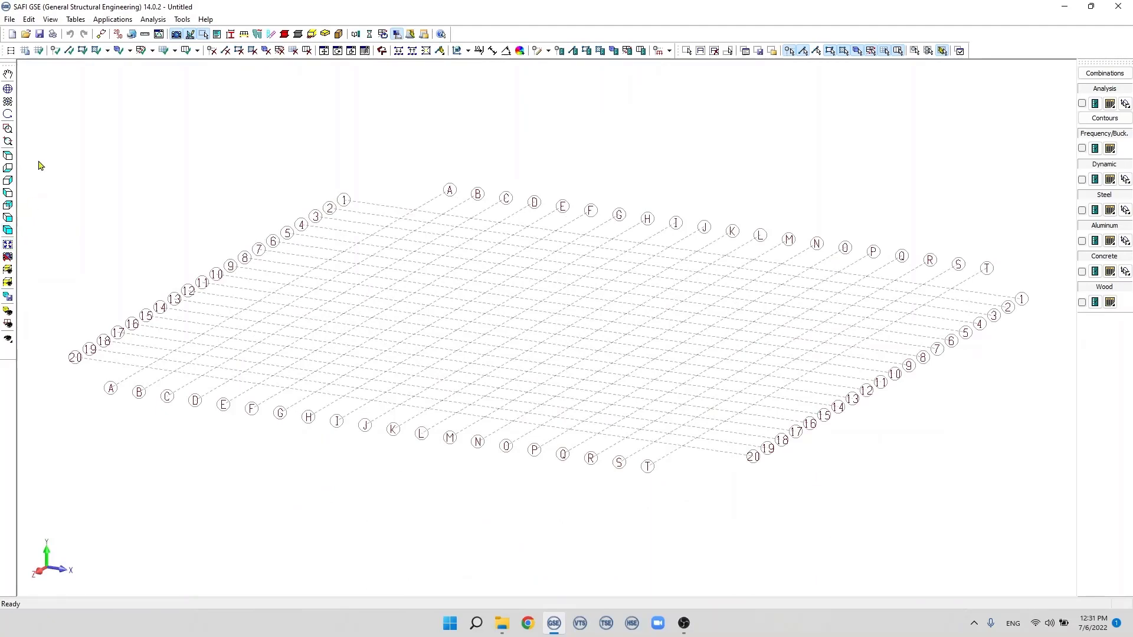
click(26, 52)
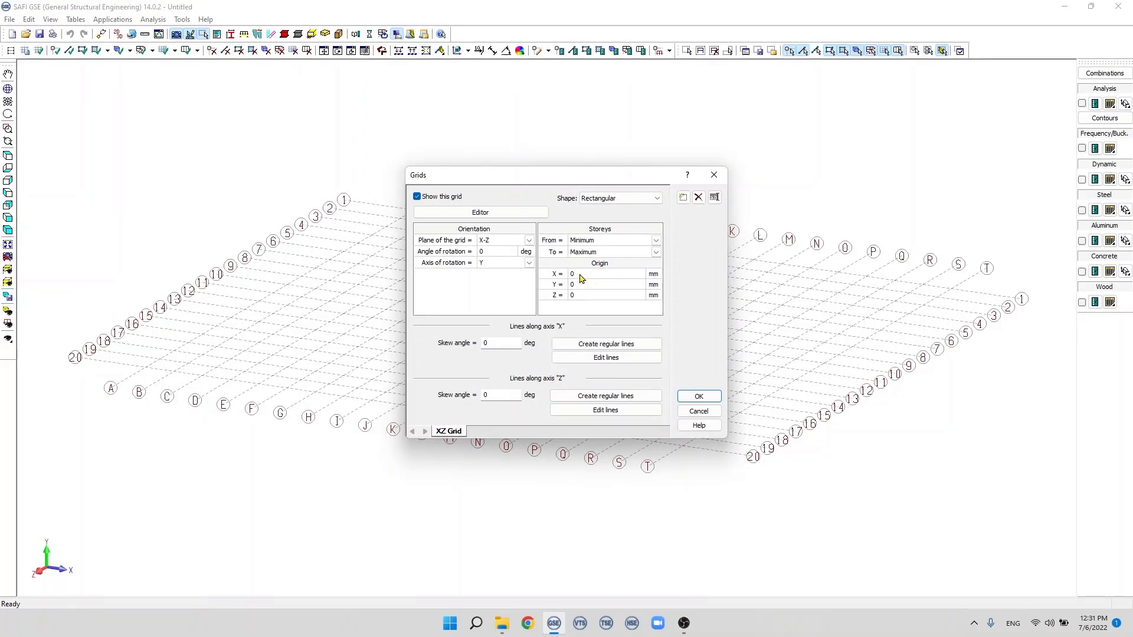
click(582, 284)
text(3000)
click(697, 396)
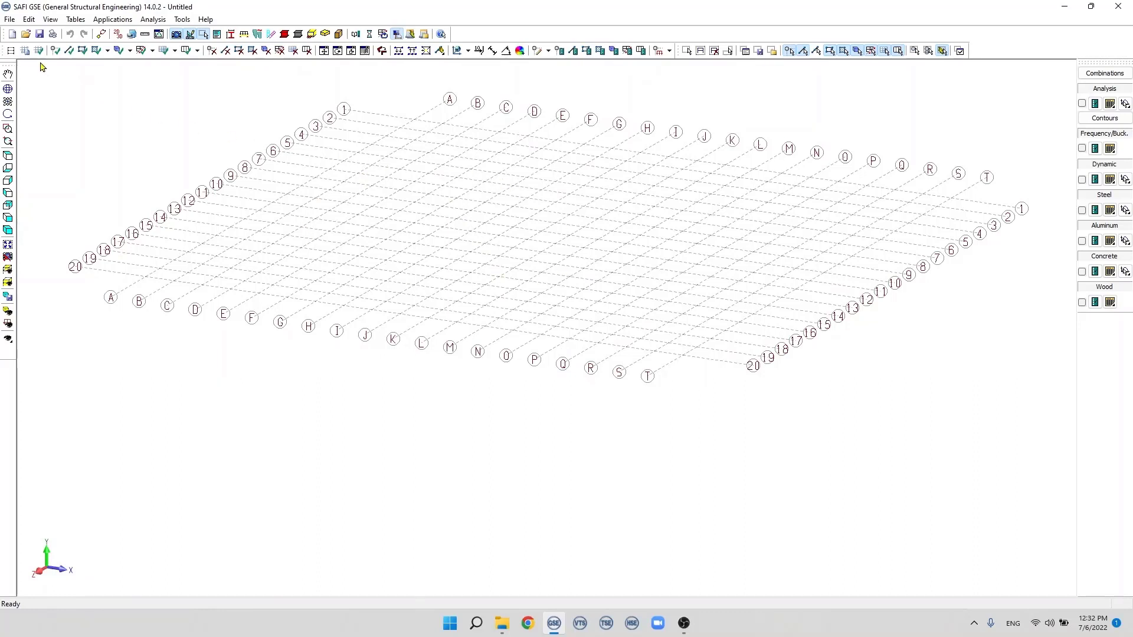
click(25, 51)
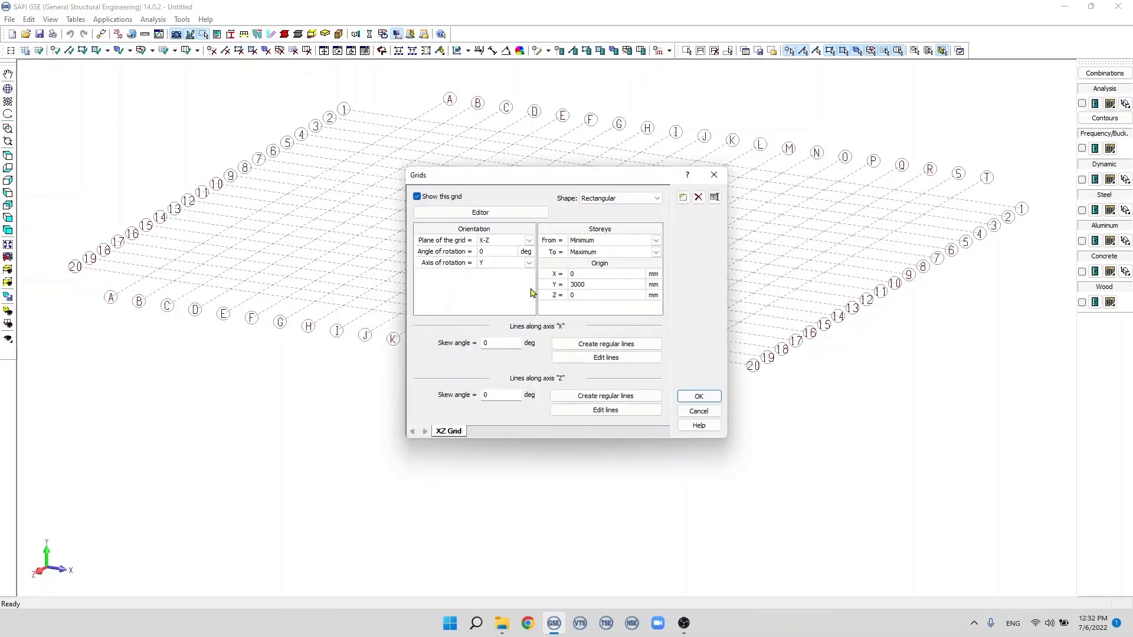
- Duplicate the XZ Grid as 'grid 2' with origin Y = 0 and apply both grids
click(683, 197)
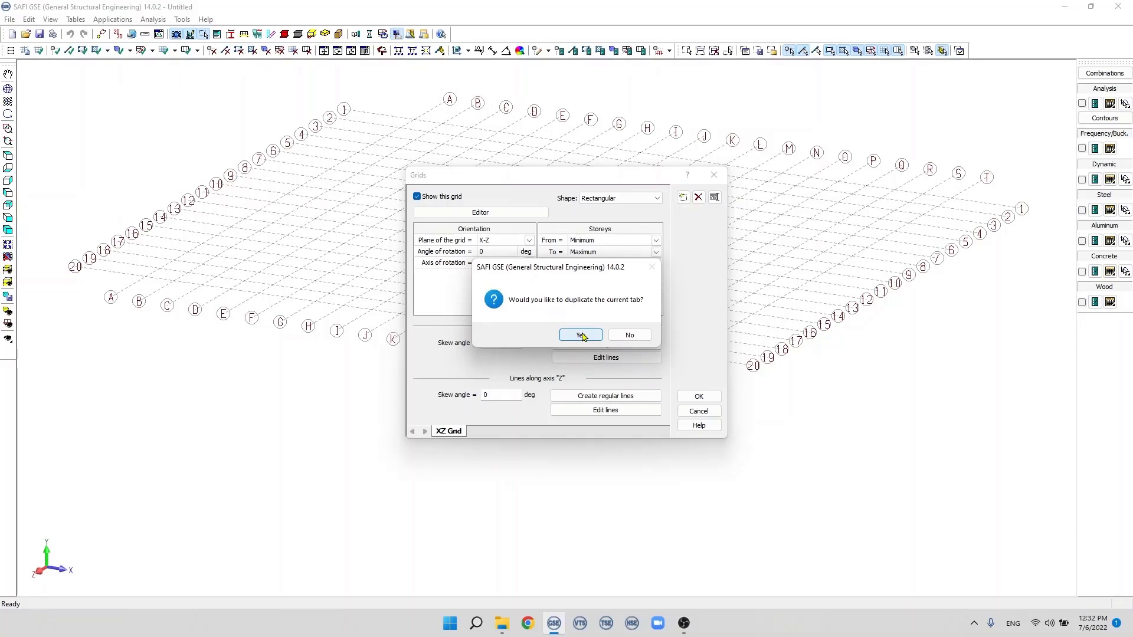
click(582, 336)
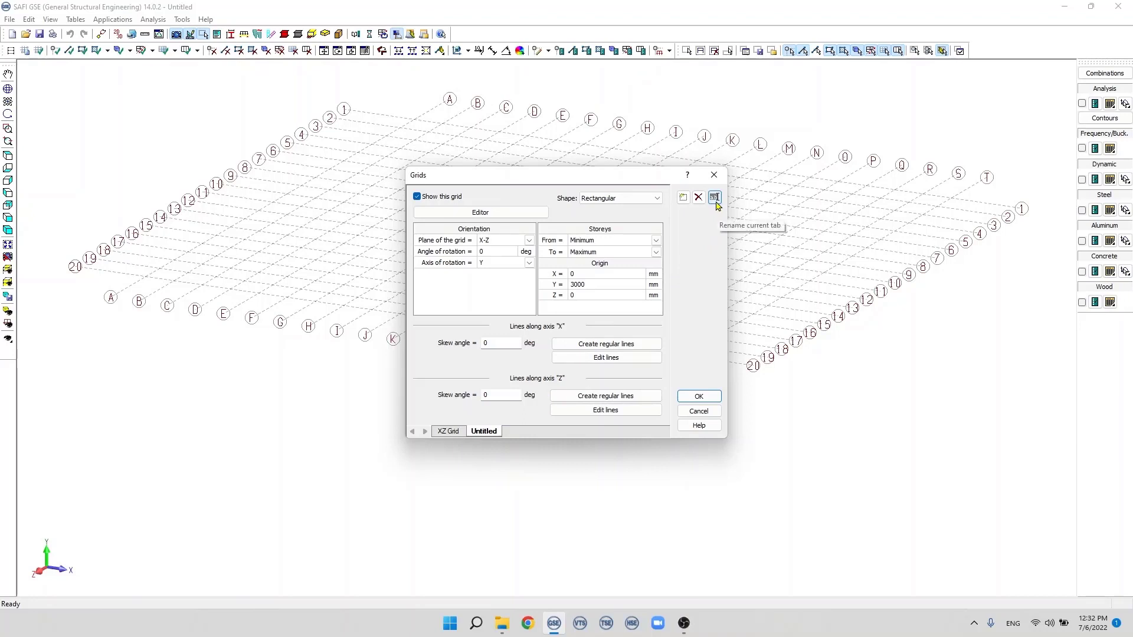
double_click(484, 431)
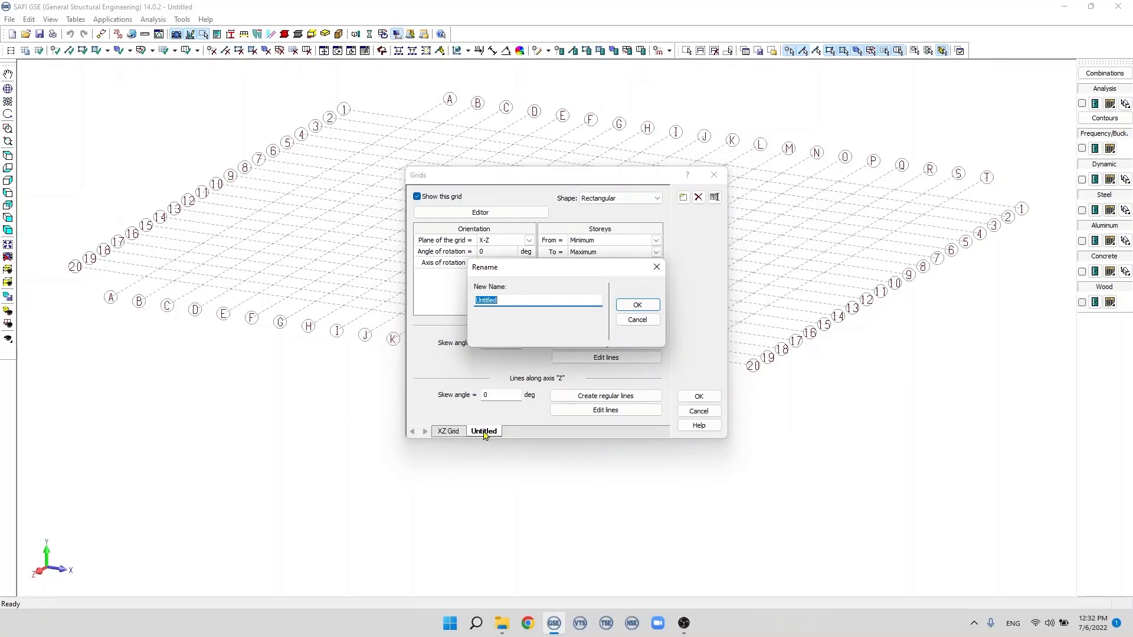
text(grid 2)
key(Return)
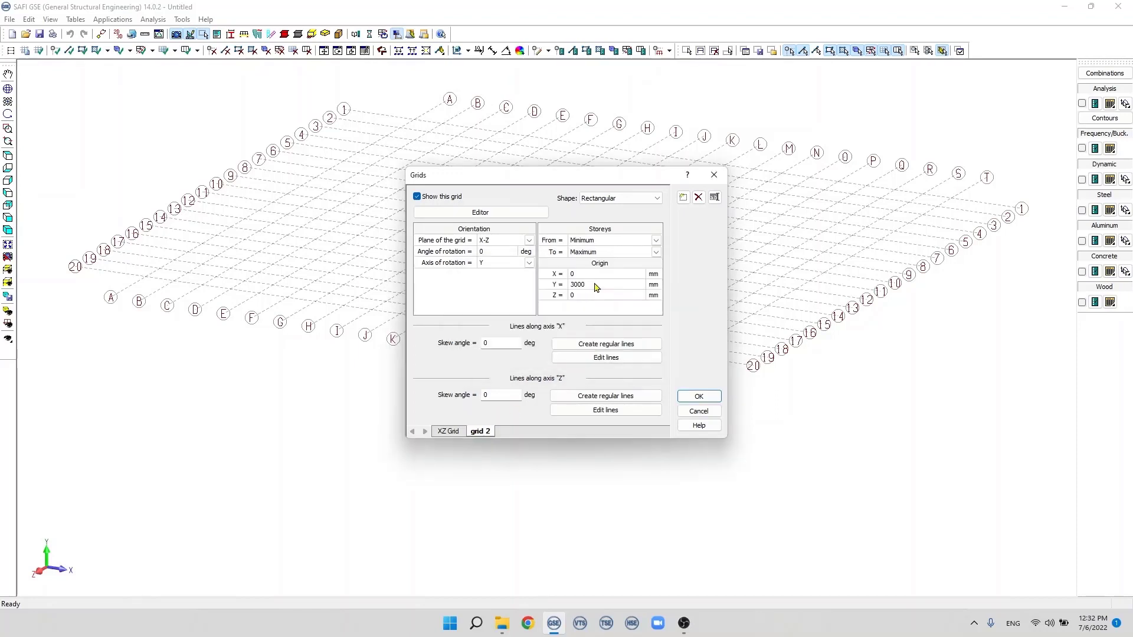
double_click(590, 285)
text(0)
click(454, 432)
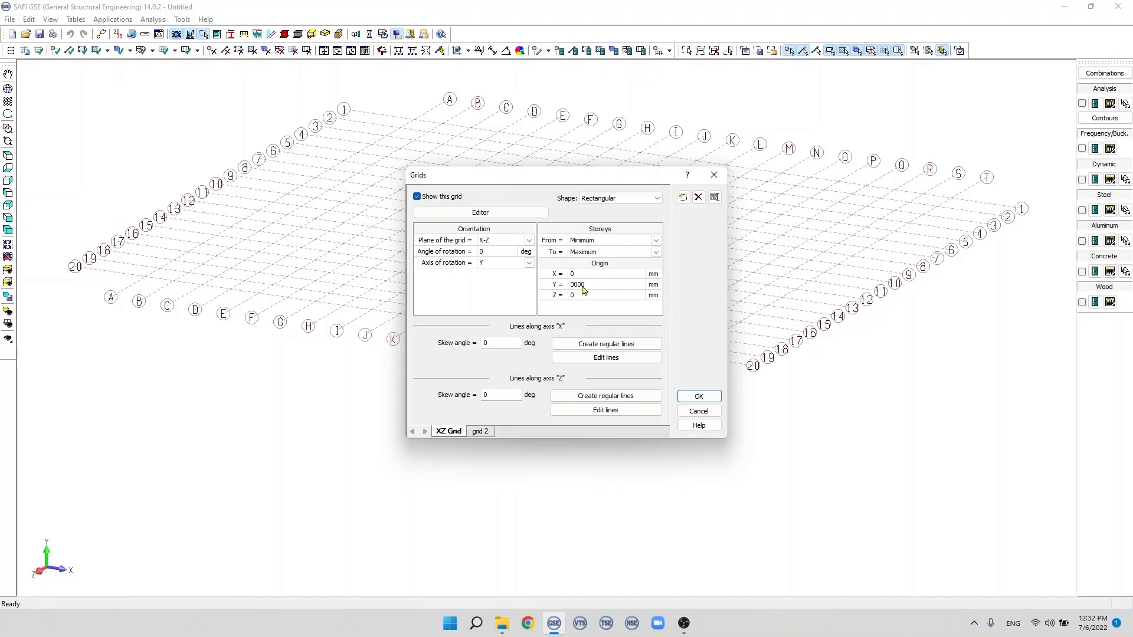
click(698, 397)
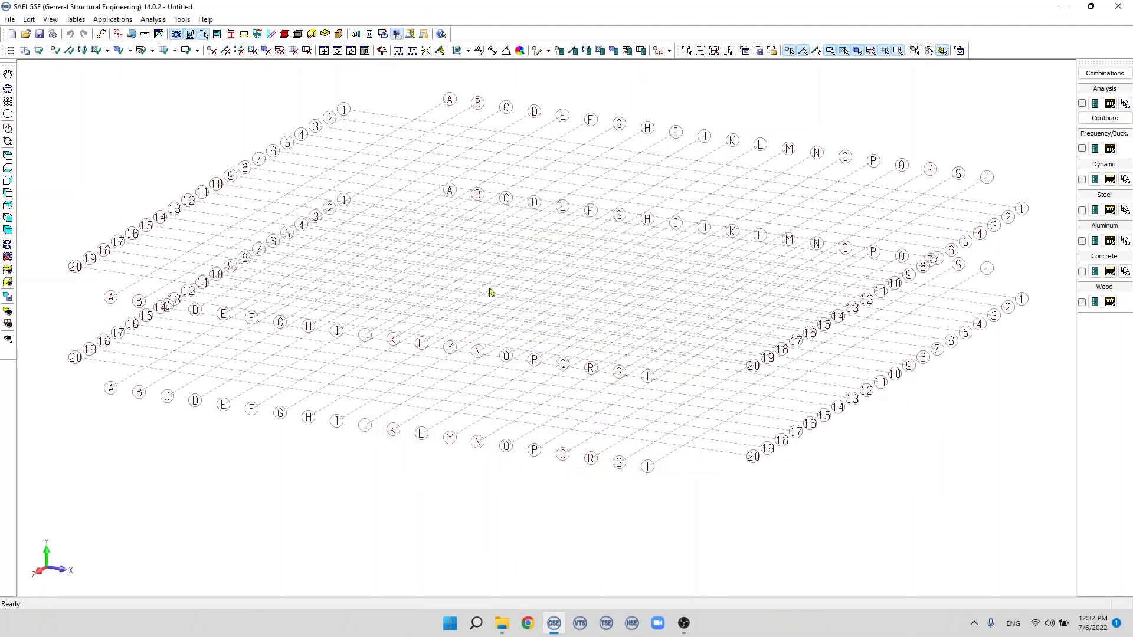
- Check both grid levels in front view, then a fitted isometric view, and bring up grid 2's settings
click(8, 220)
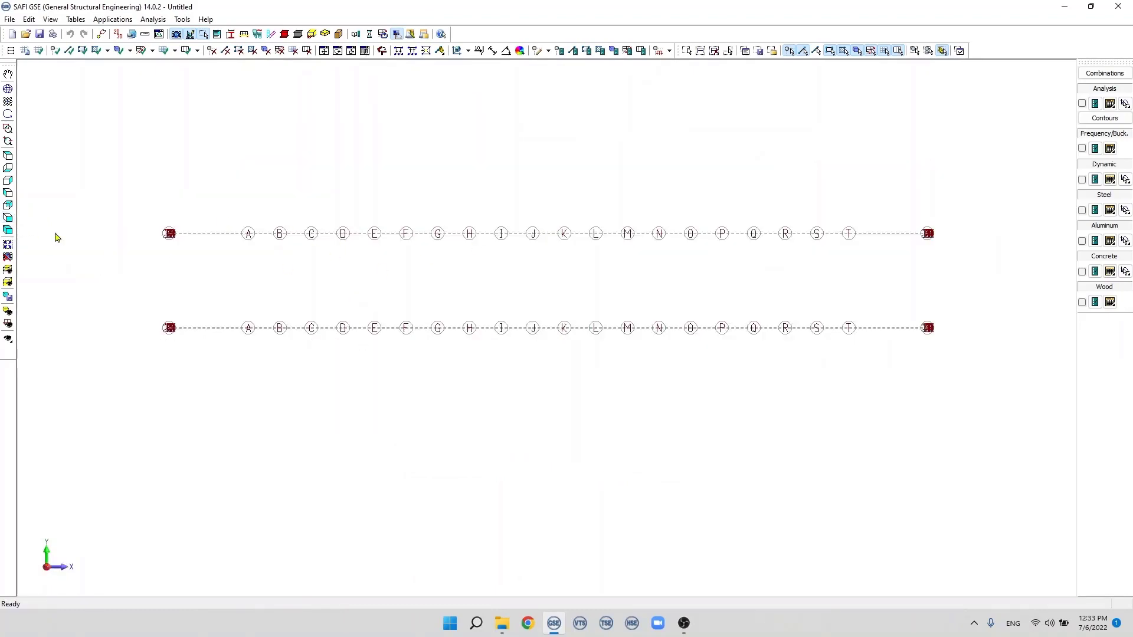
click(8, 231)
click(8, 244)
click(38, 51)
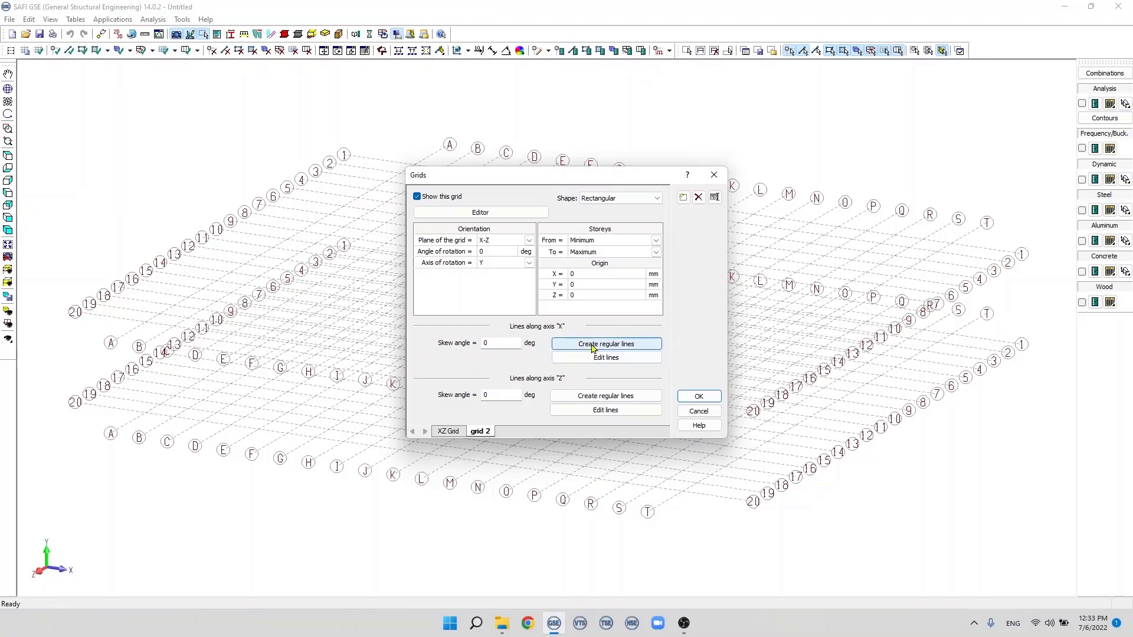
- Create regular letter-labelled X lines A–D for grid 2 using 3 divisions
click(629, 350)
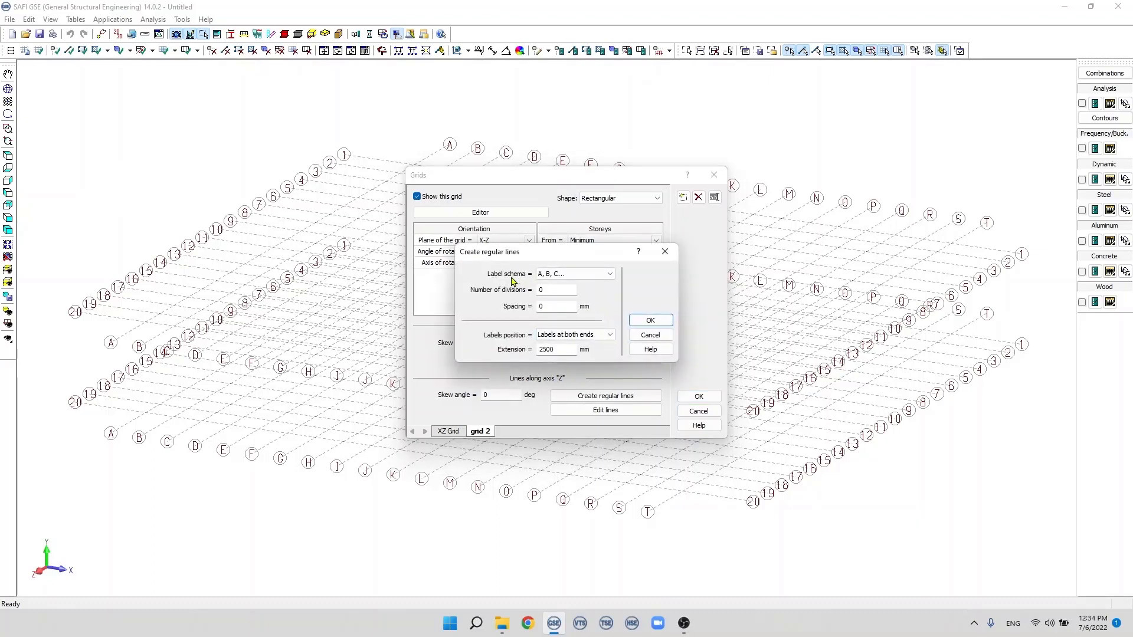
click(598, 277)
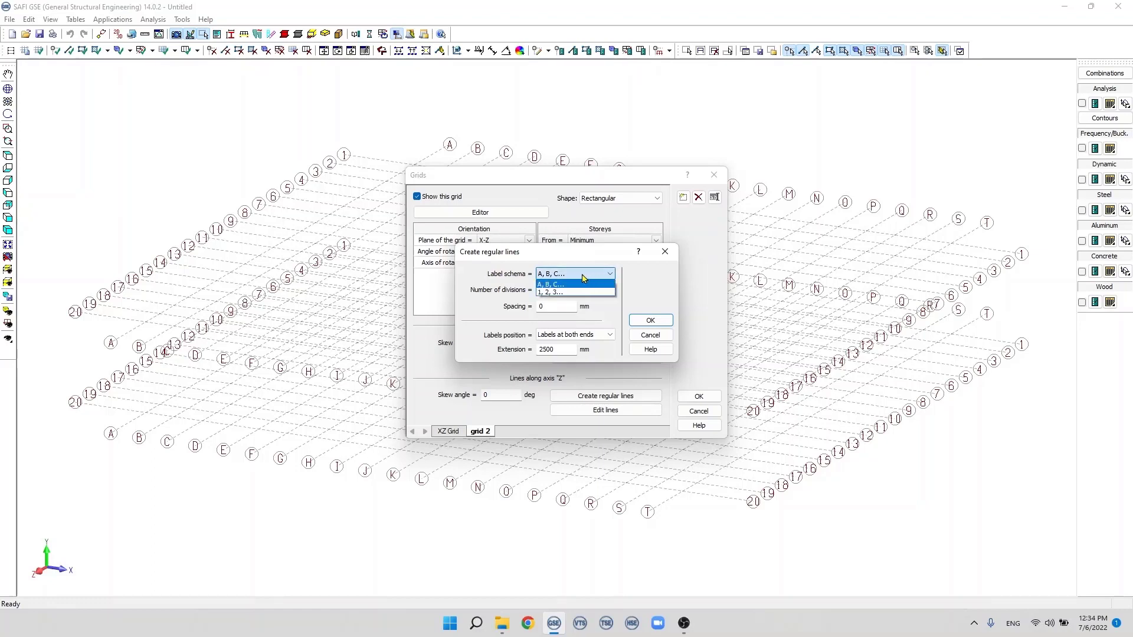
click(536, 285)
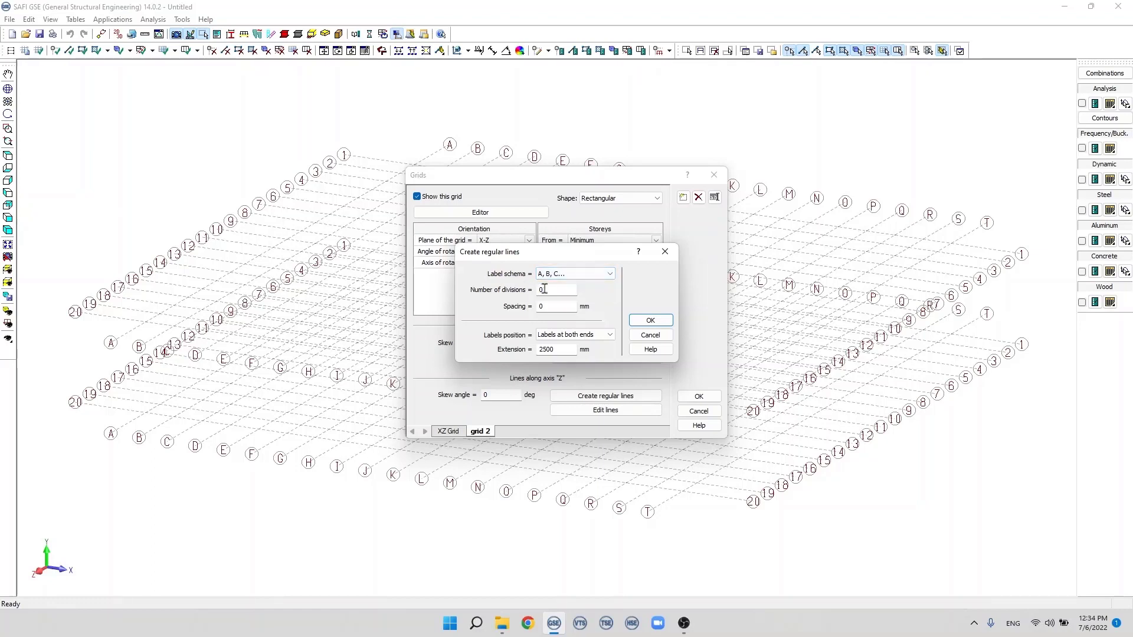
double_click(541, 290)
text(3)
double_click(555, 306)
text(4000)
click(649, 321)
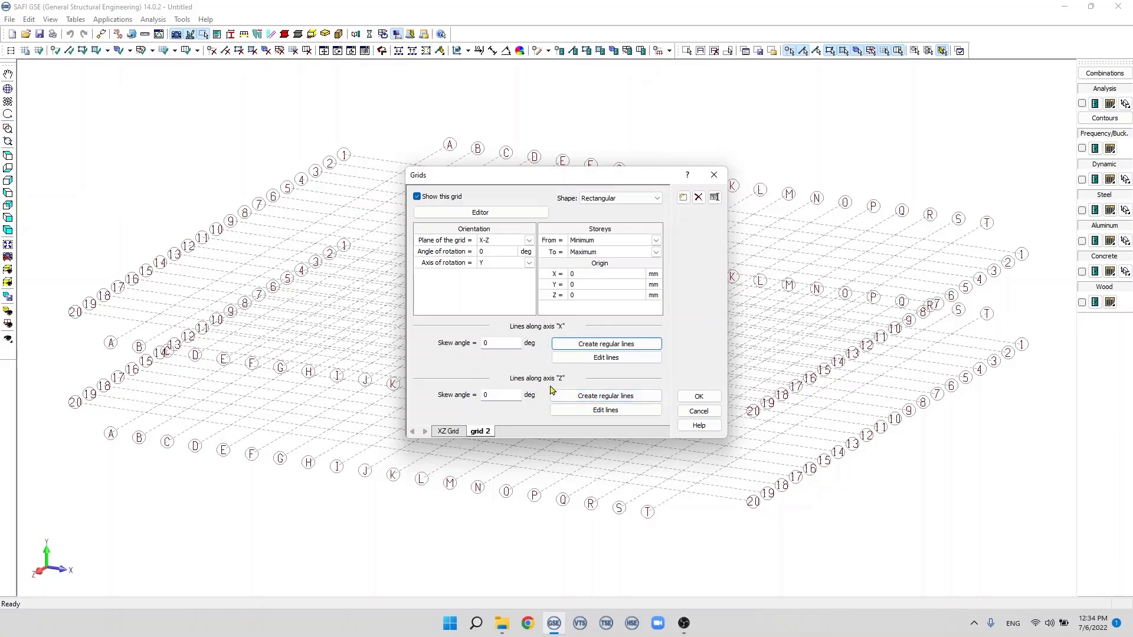
- Add regular Z lines 1–5 with 4 divisions at 3500 mm spacing and apply
click(598, 402)
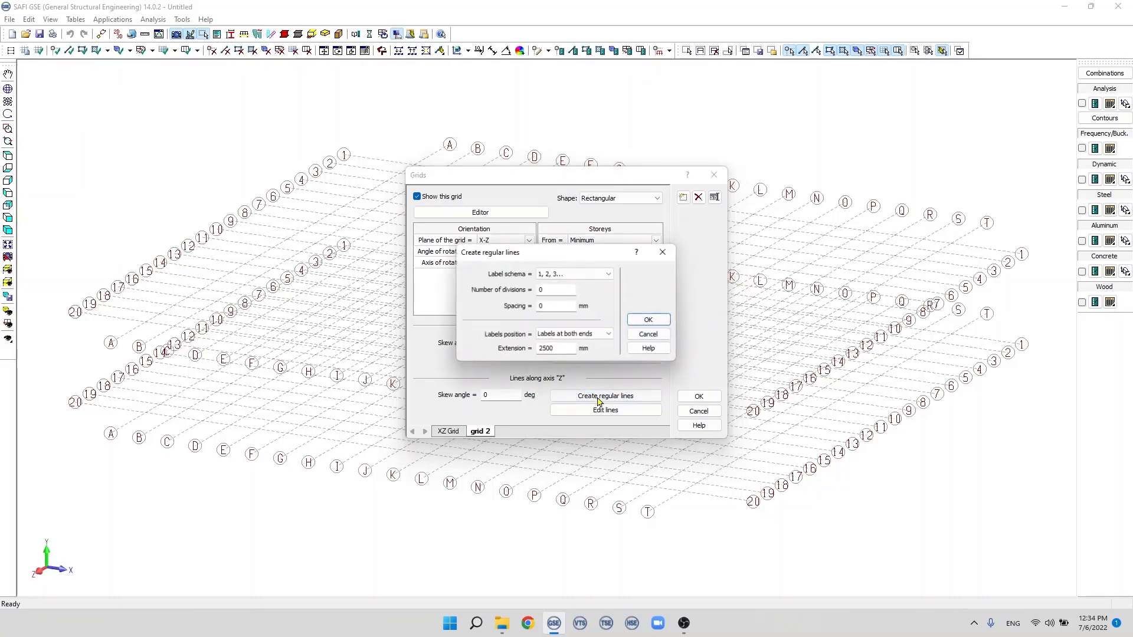
double_click(538, 291)
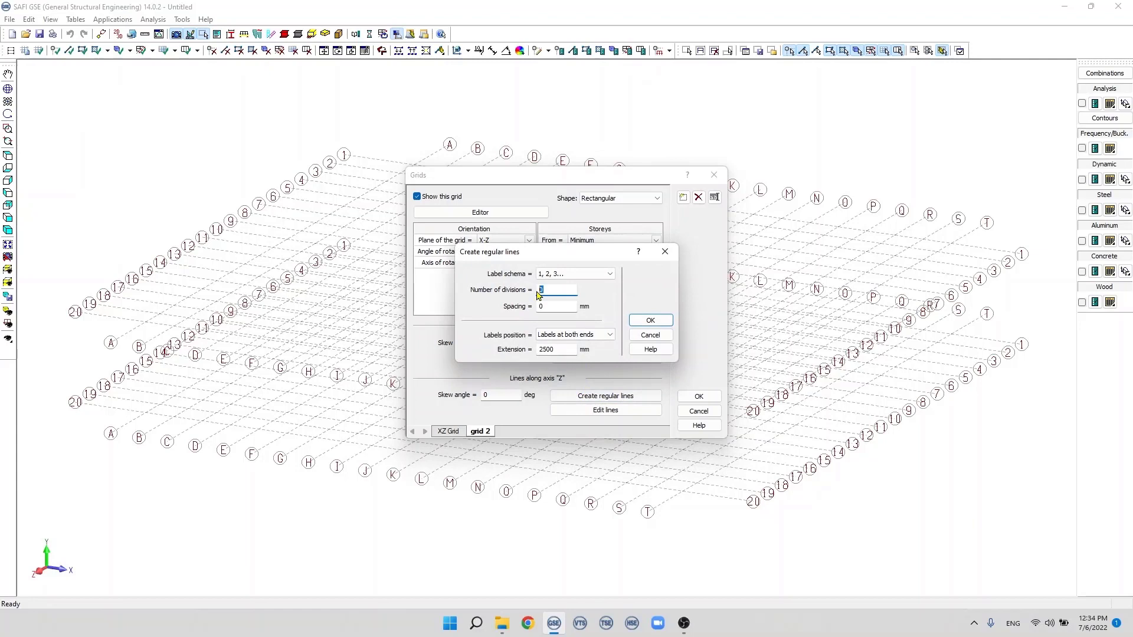
double_click(538, 307)
text(3500)
click(650, 320)
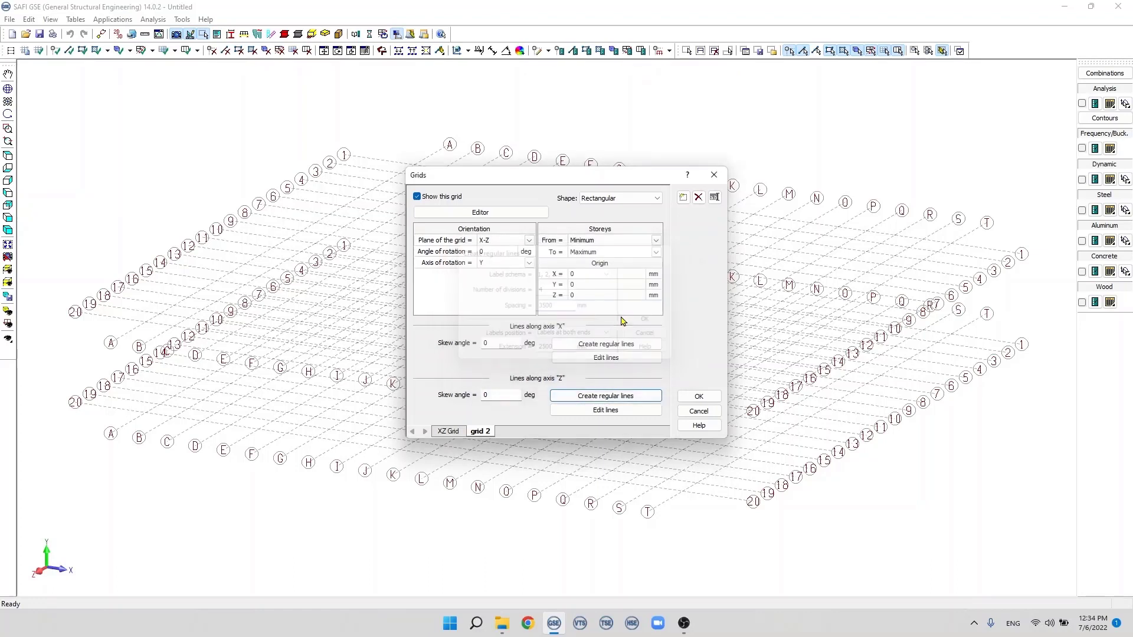
click(697, 397)
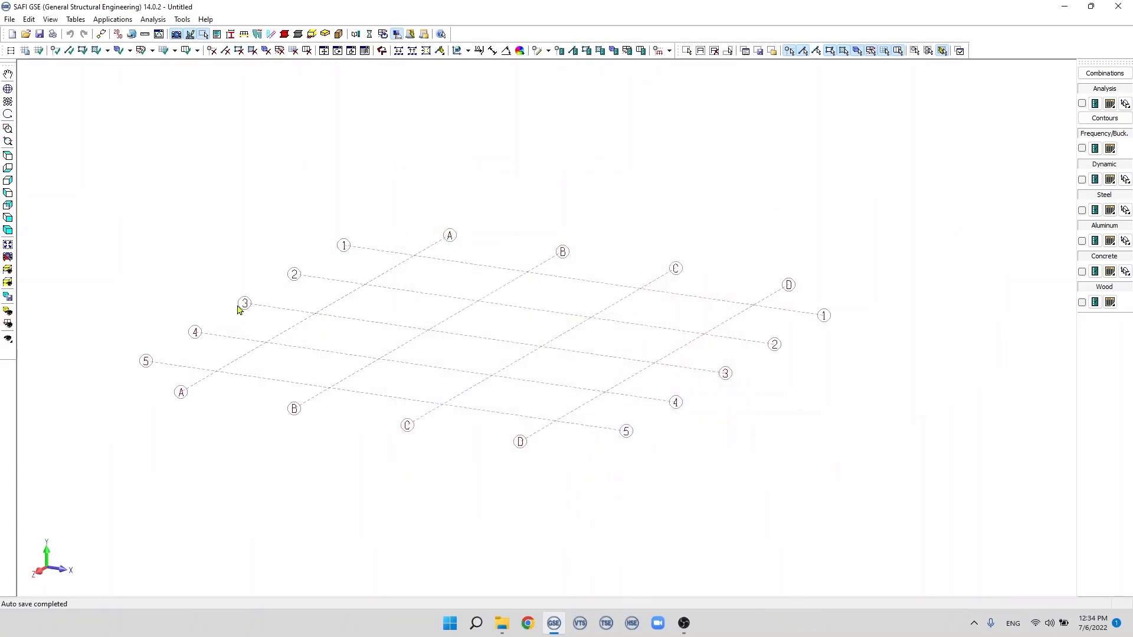
- Show grid 2's A–D by 1–5 lines in a fitted plan view, with grid settings reopened
click(9, 156)
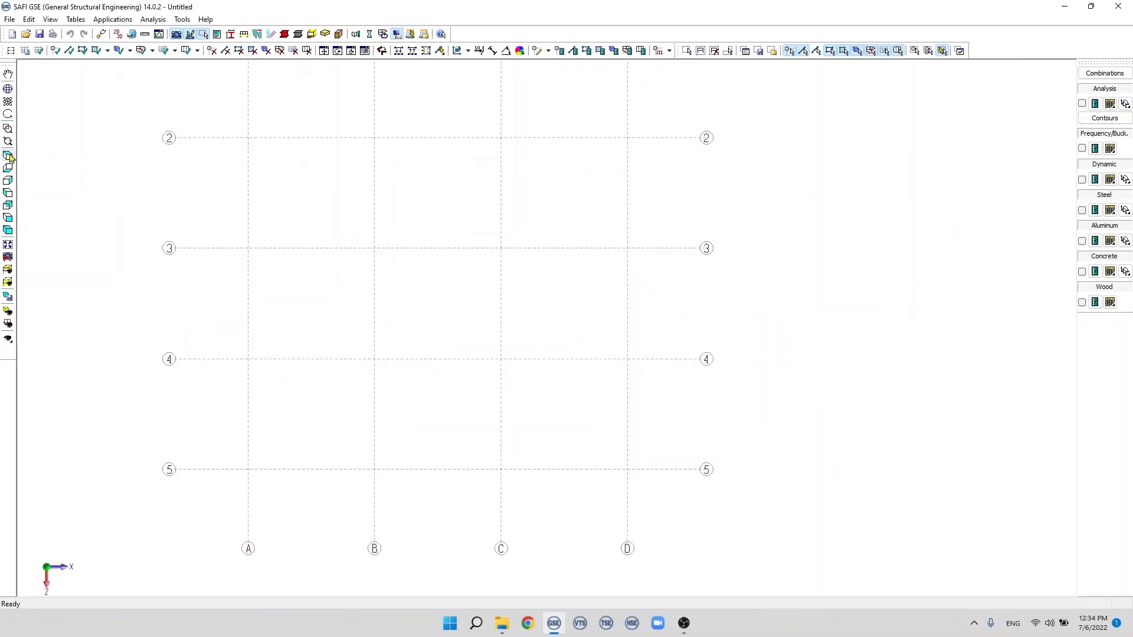
click(8, 243)
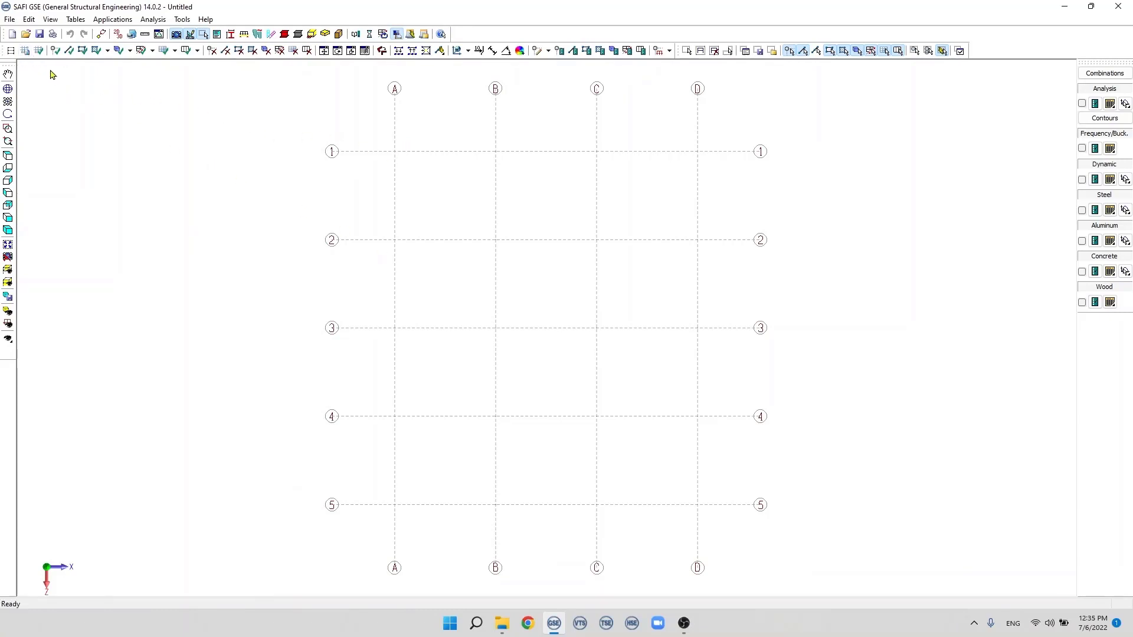
click(26, 51)
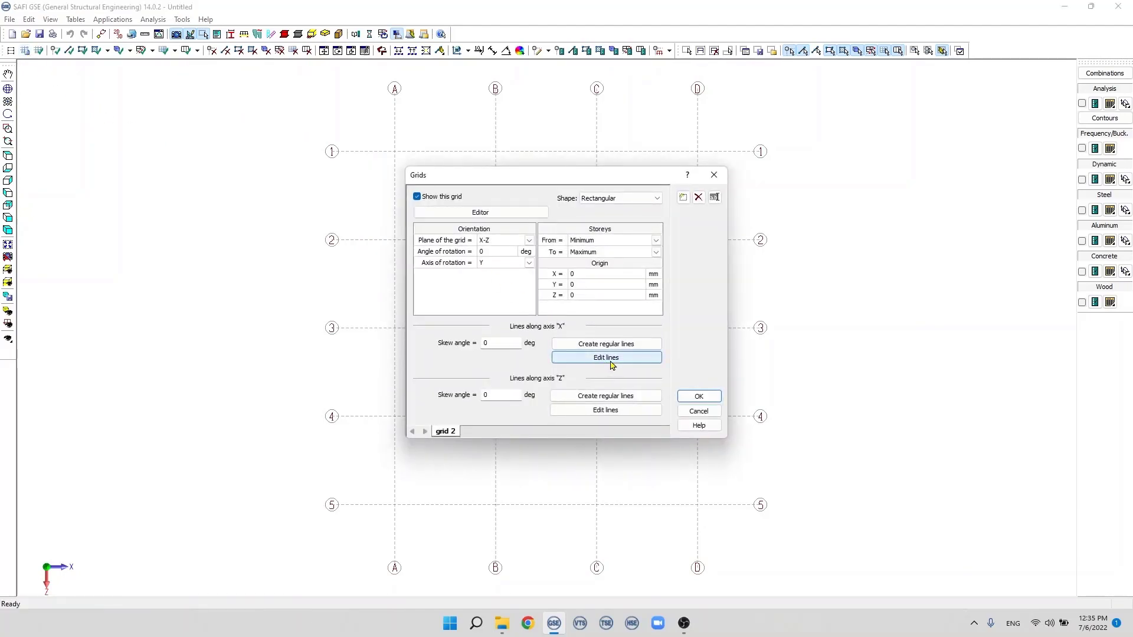
- Change X grid line B's relative spacing to 5000 mm and apply
click(613, 366)
drag(454, 111, 685, 93)
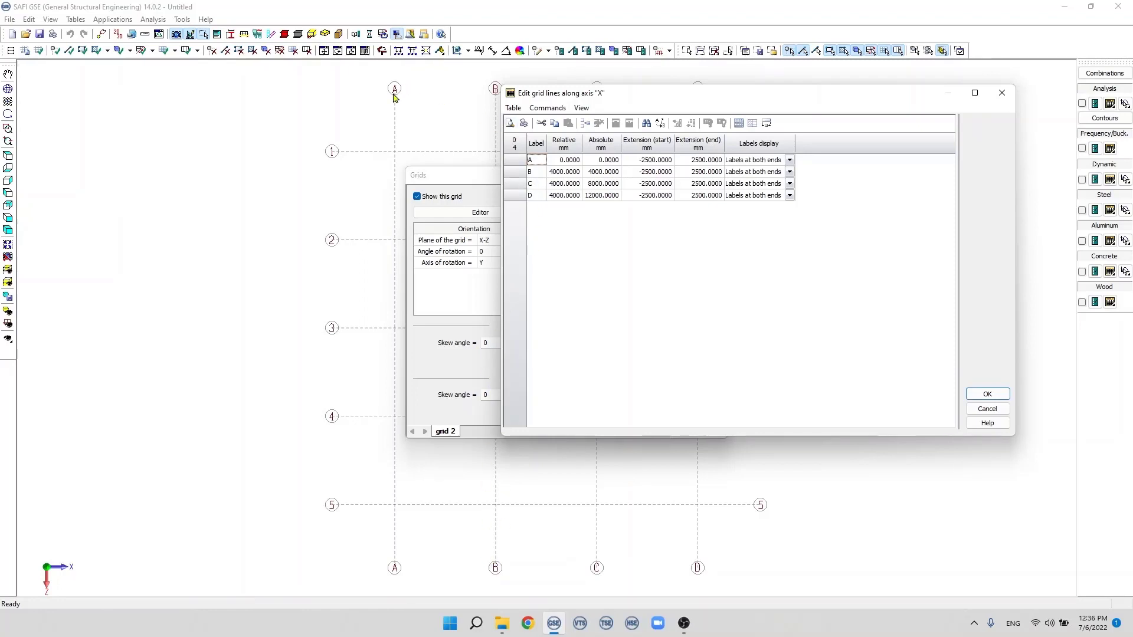
double_click(563, 170)
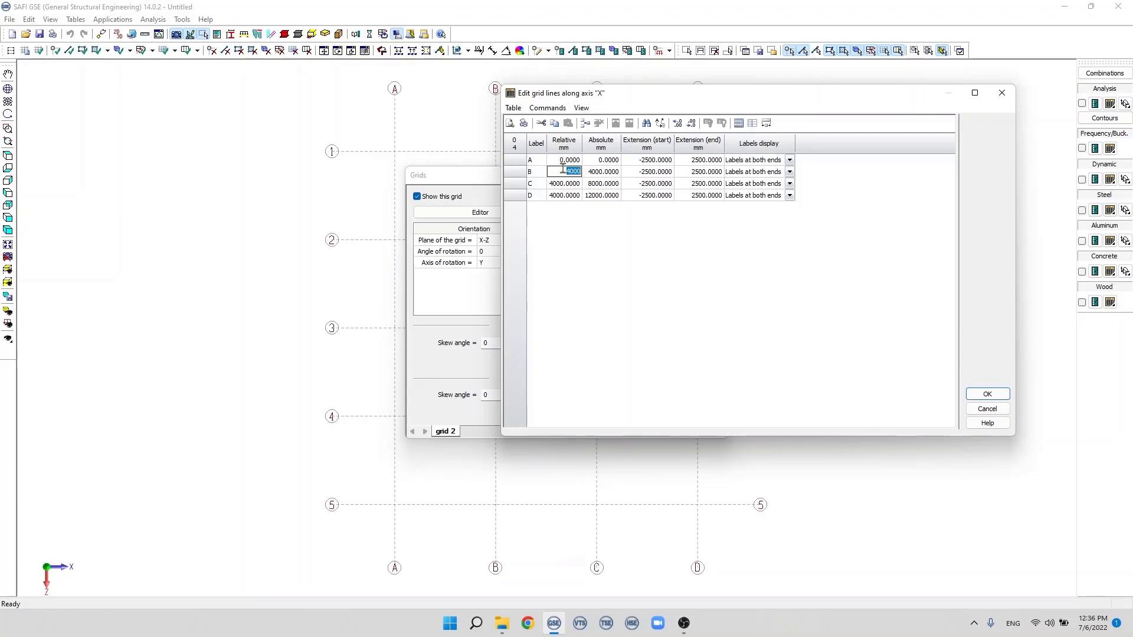
click(568, 171)
key(BackSpace)
text(5)
key(Return)
click(975, 396)
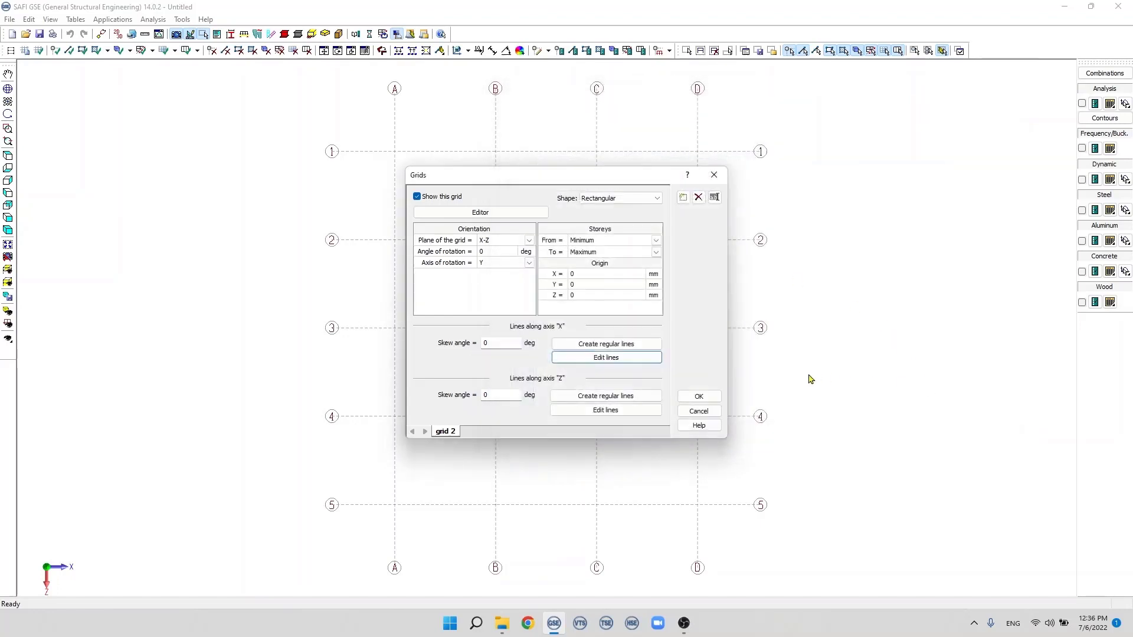
click(716, 396)
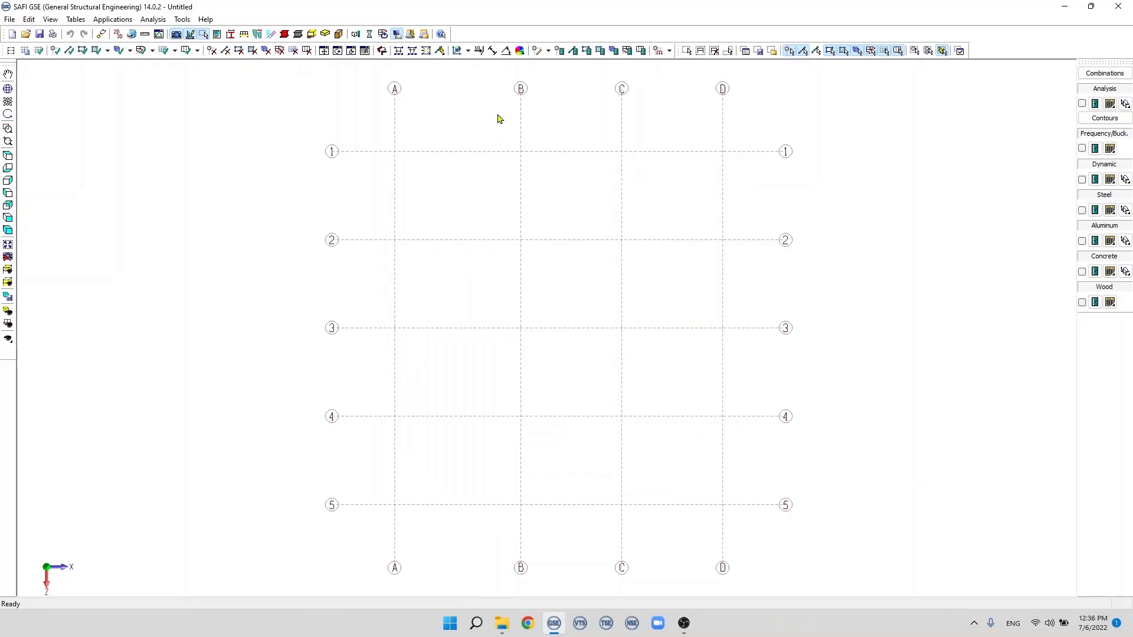
- Set X grid line D's absolute position to 15000 mm and apply
click(25, 51)
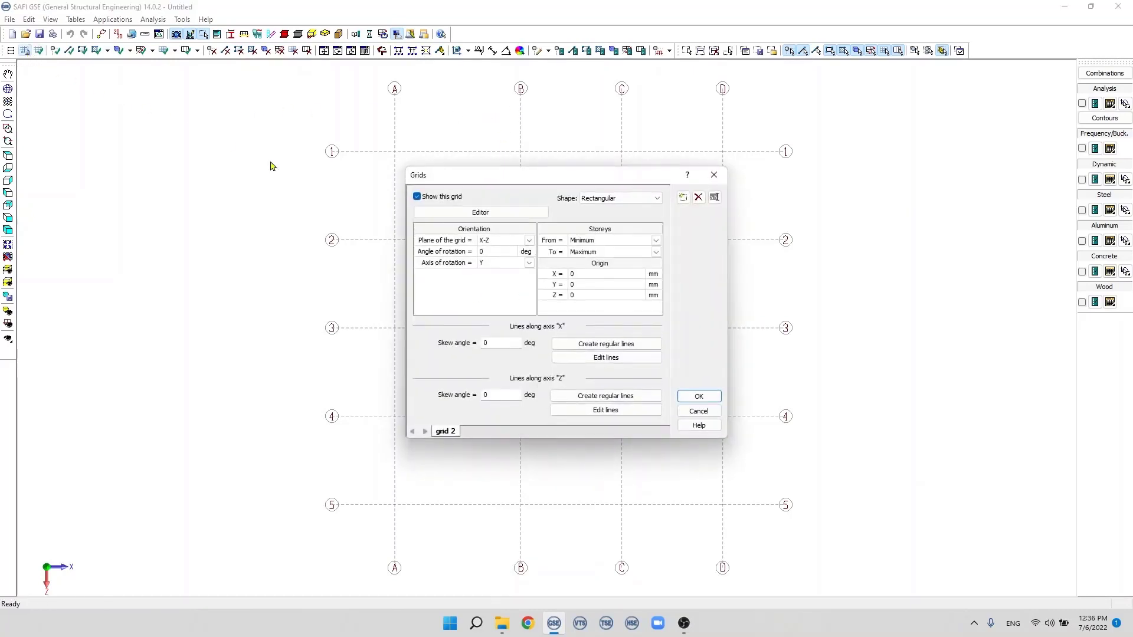
click(605, 358)
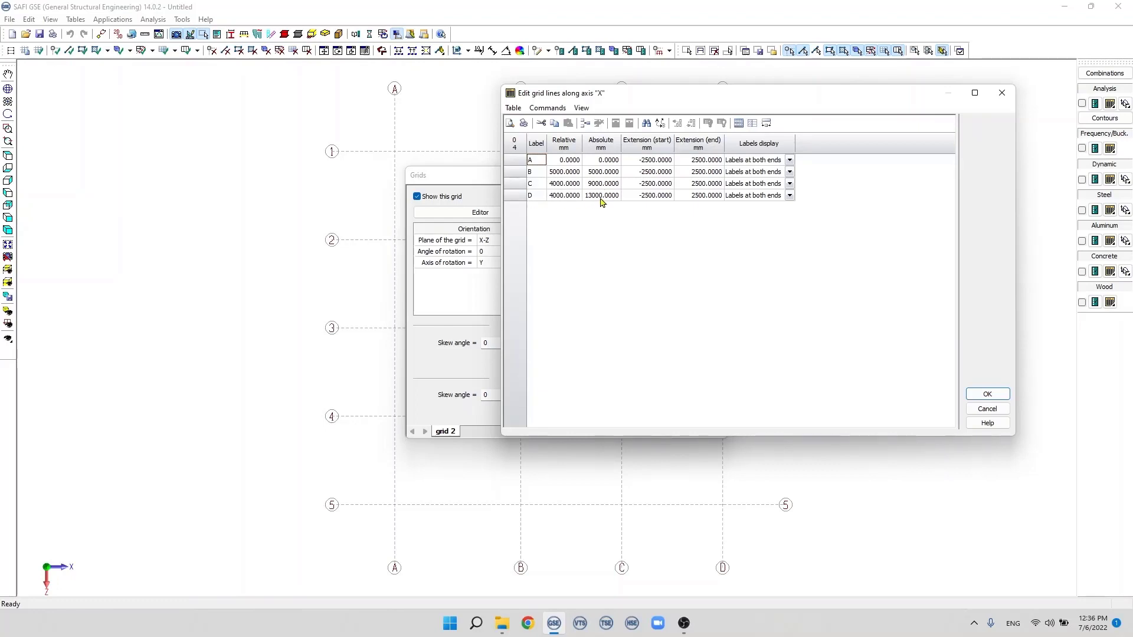
drag(642, 100, 612, 142)
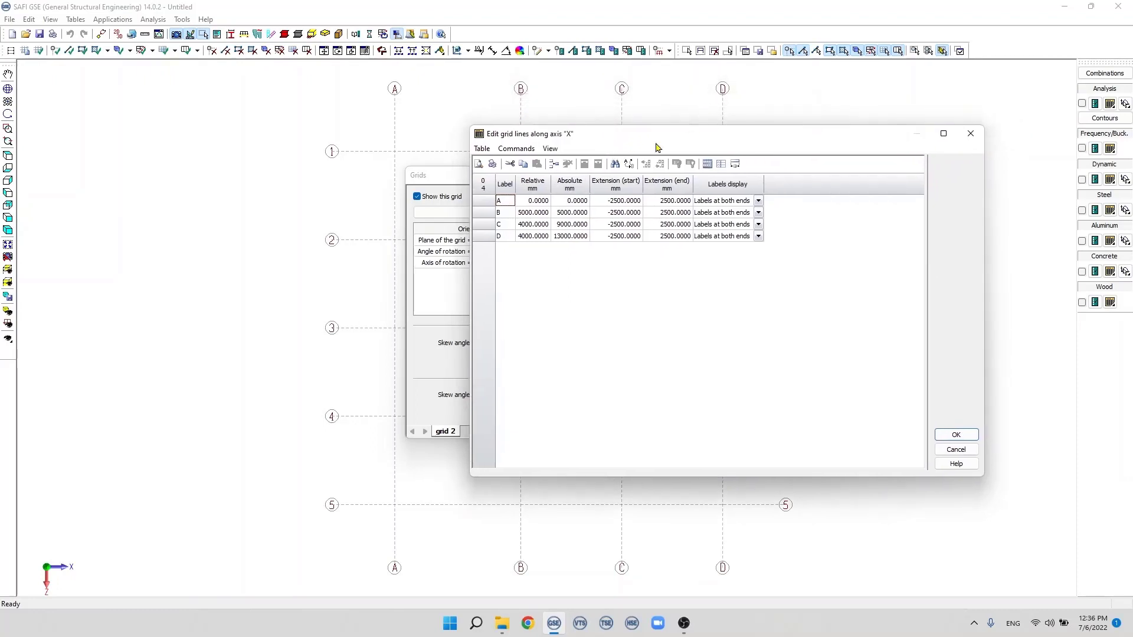
click(565, 237)
click(565, 236)
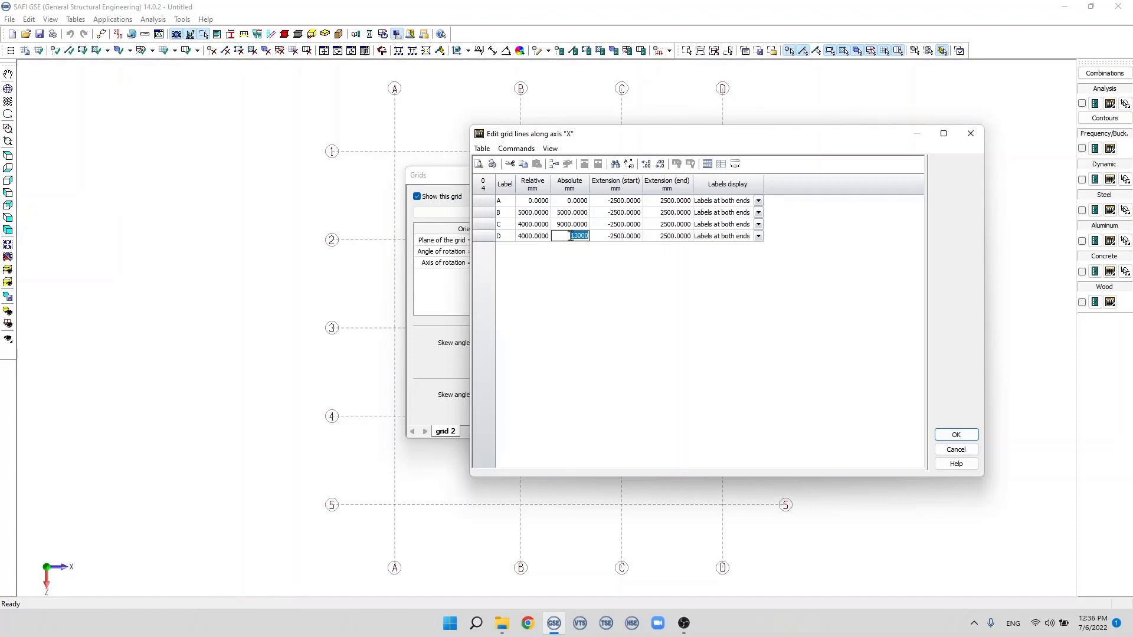
text(15000)
click(948, 435)
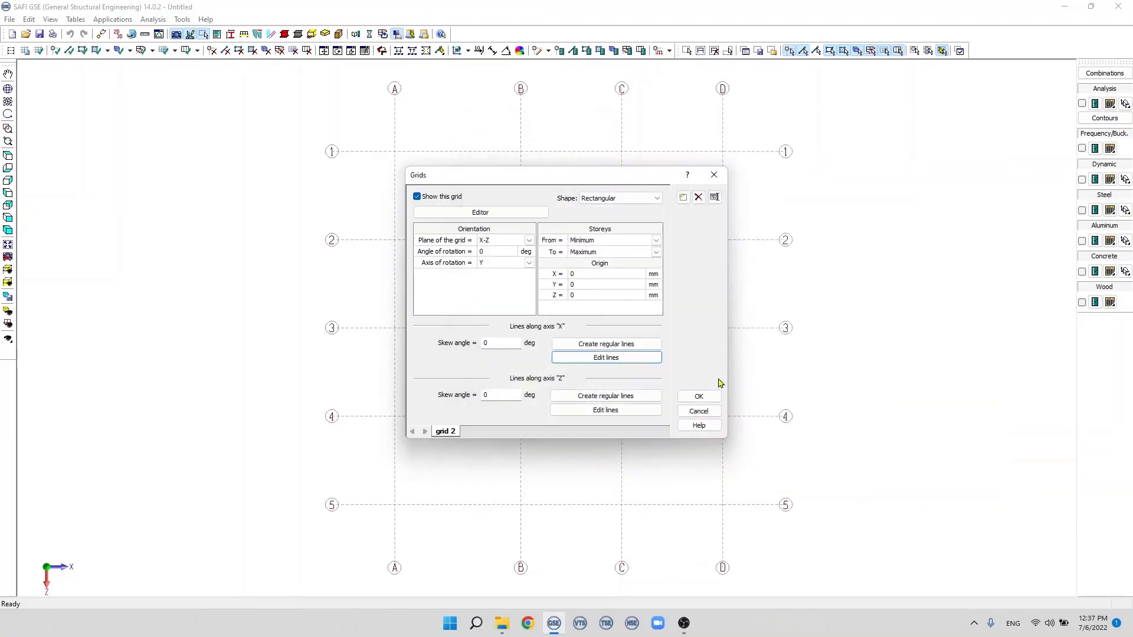
click(711, 396)
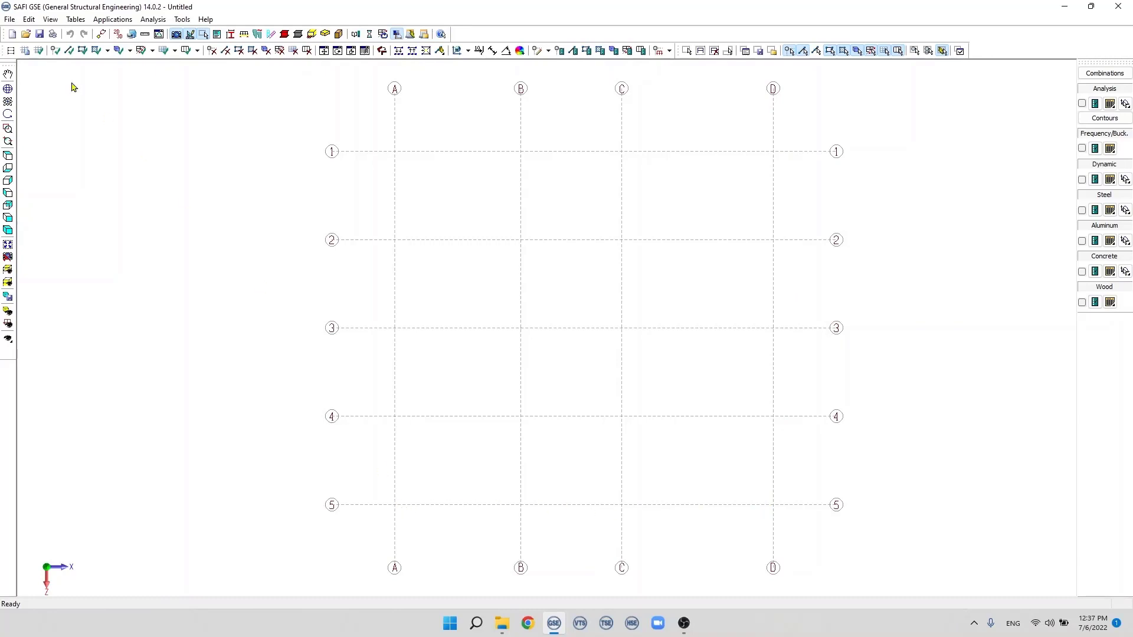
- Relabel Z-direction grid line 1 as '1-2' in the Z-line table
click(24, 50)
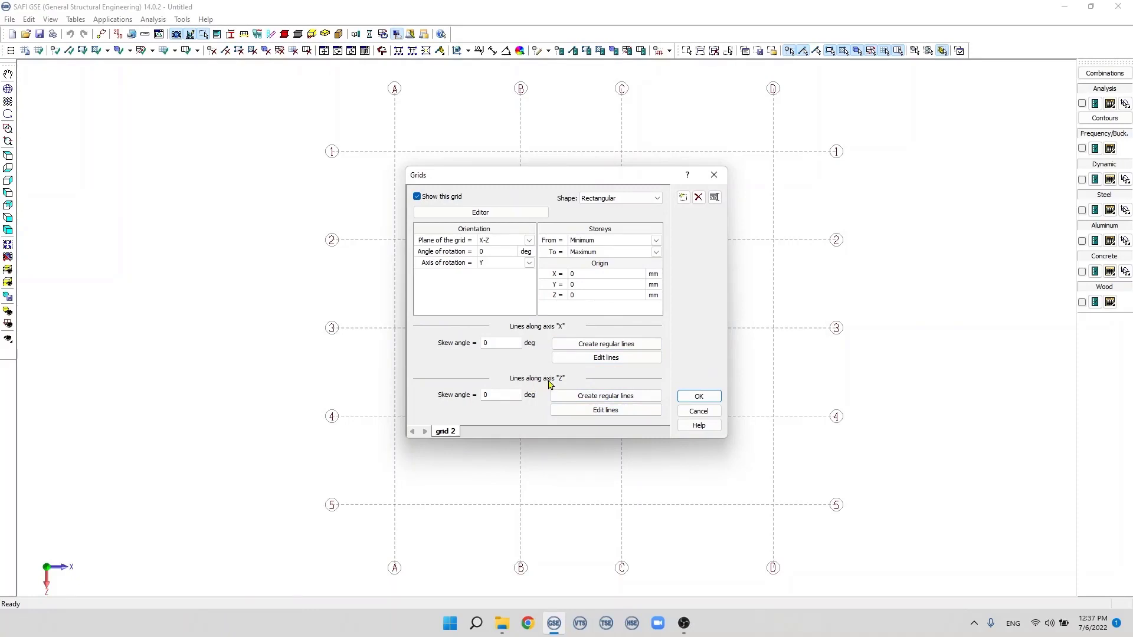
click(606, 411)
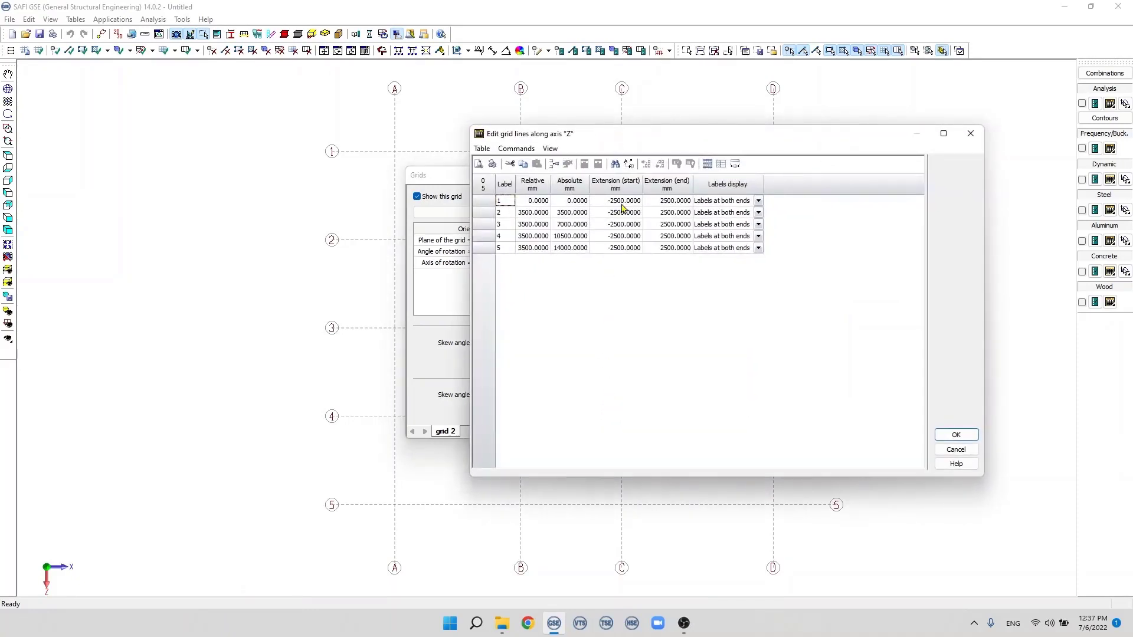
click(501, 202)
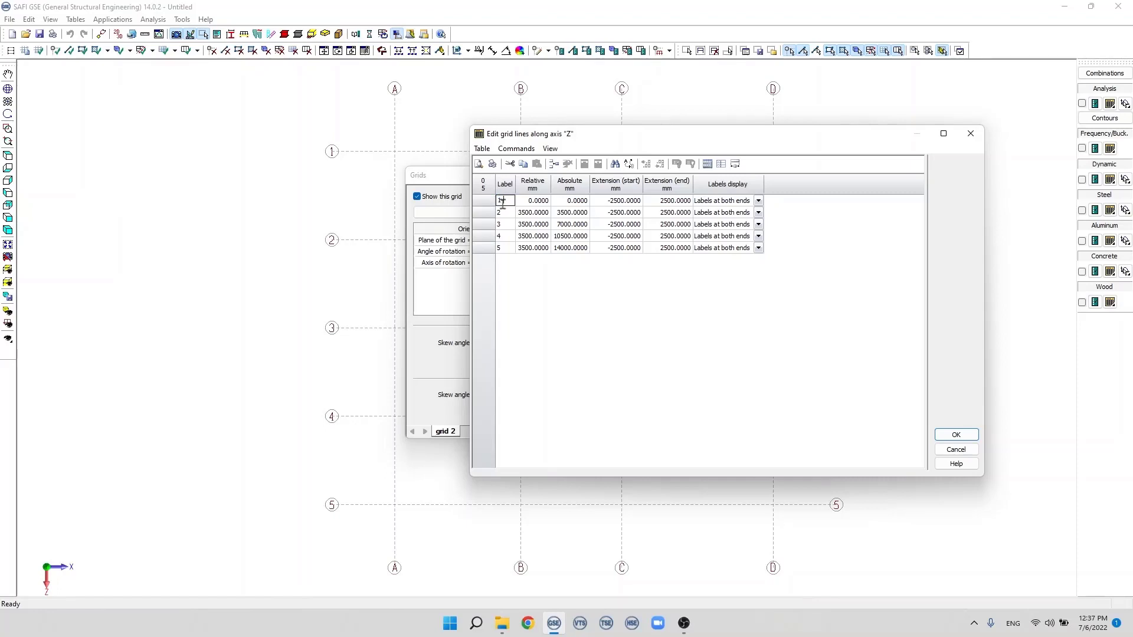
text(1-2)
- Set Extension (start) to 0 and repeat it for all Z lines, then apply
click(620, 204)
drag(627, 203, 644, 204)
text(0)
key(ctrl+a)
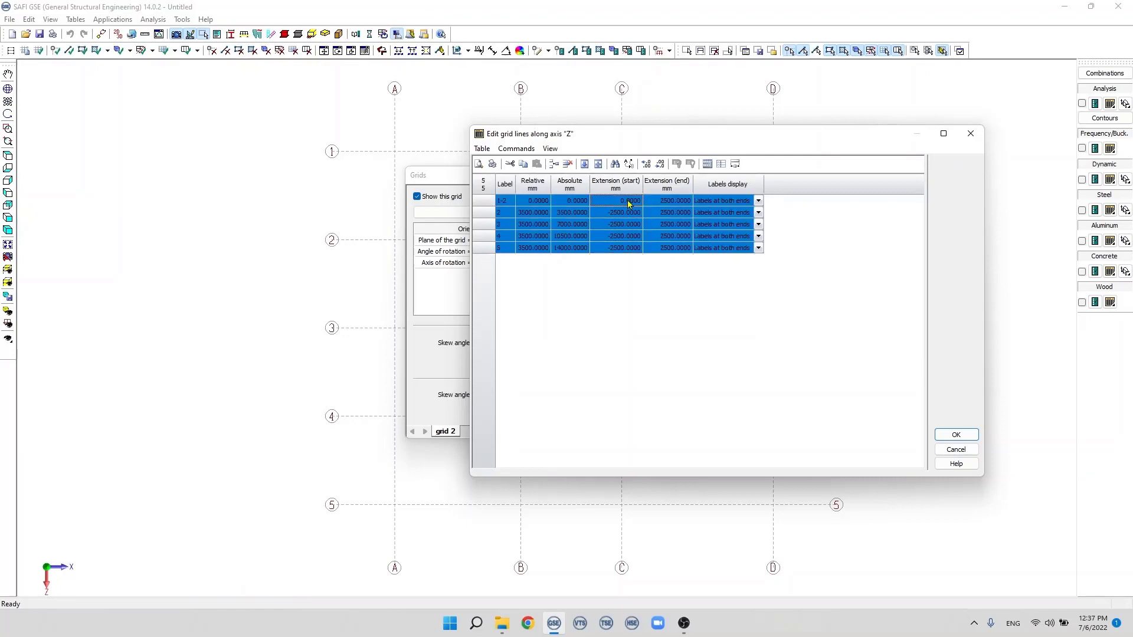
click(627, 199)
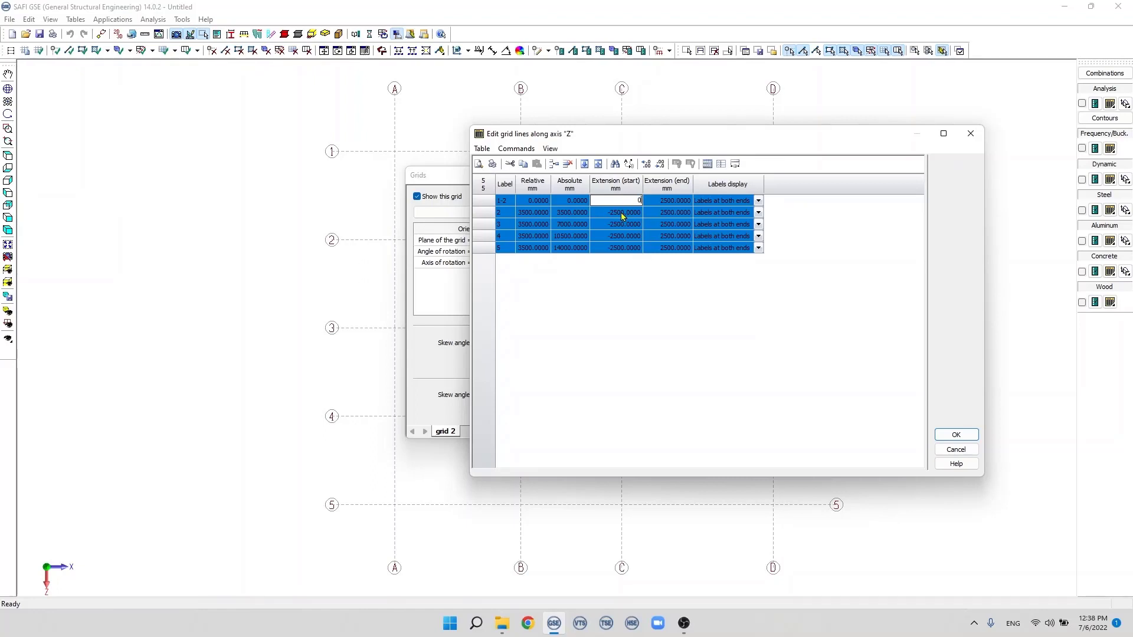
key(Return)
right_click(613, 206)
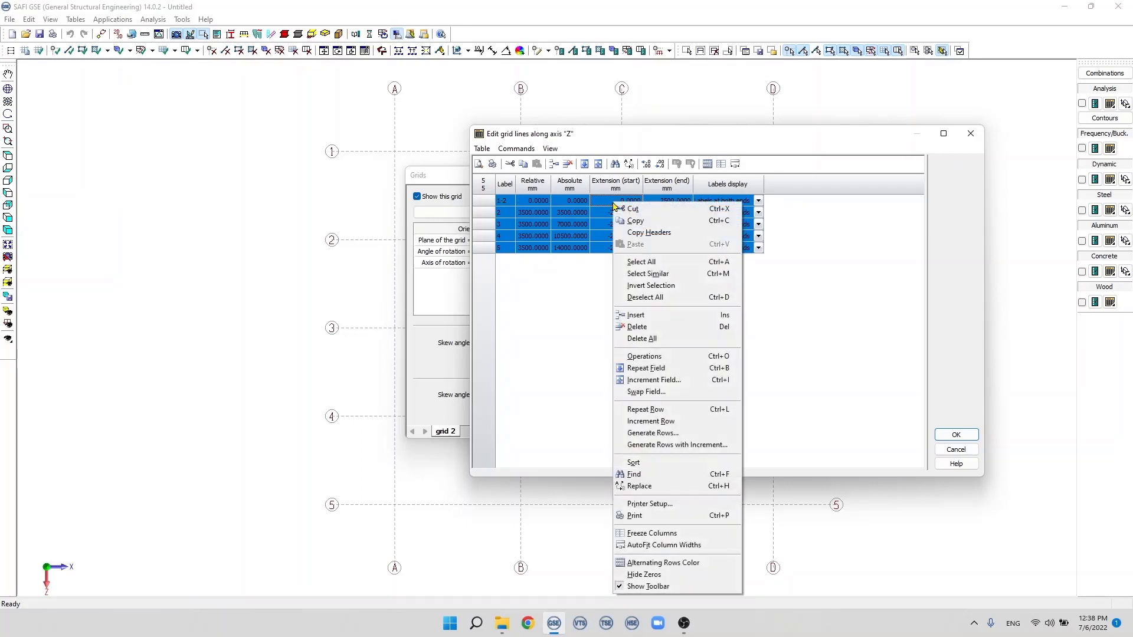
click(677, 370)
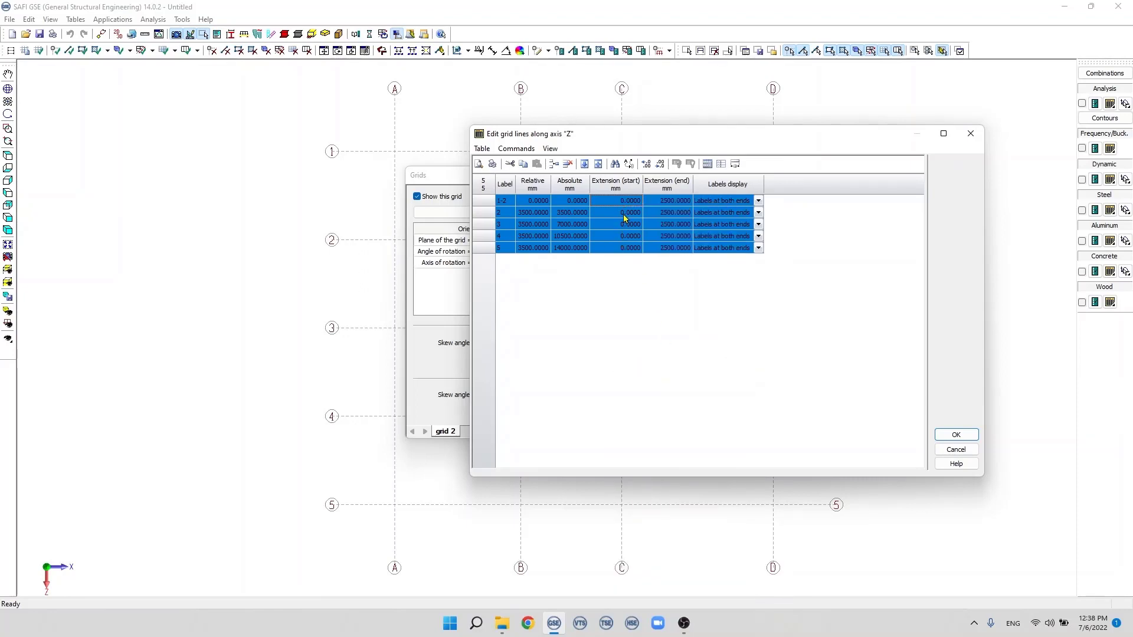
click(945, 435)
click(716, 398)
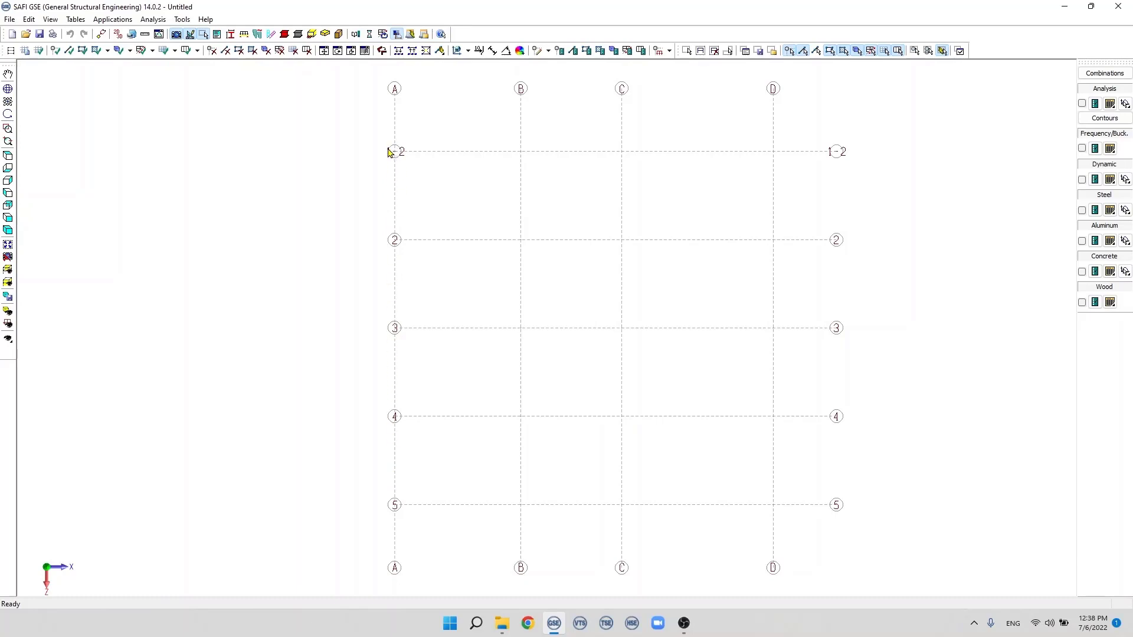
click(40, 51)
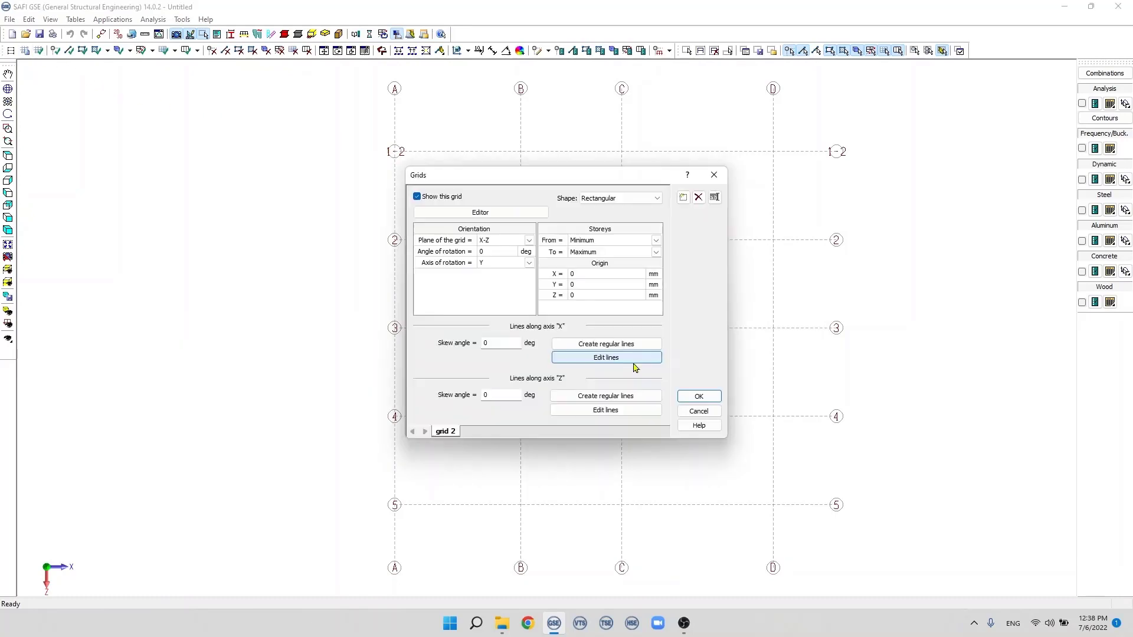
- Enter a -2500 start extension and repeat it on every Z-axis grid line, then confirm both dialogs
click(628, 413)
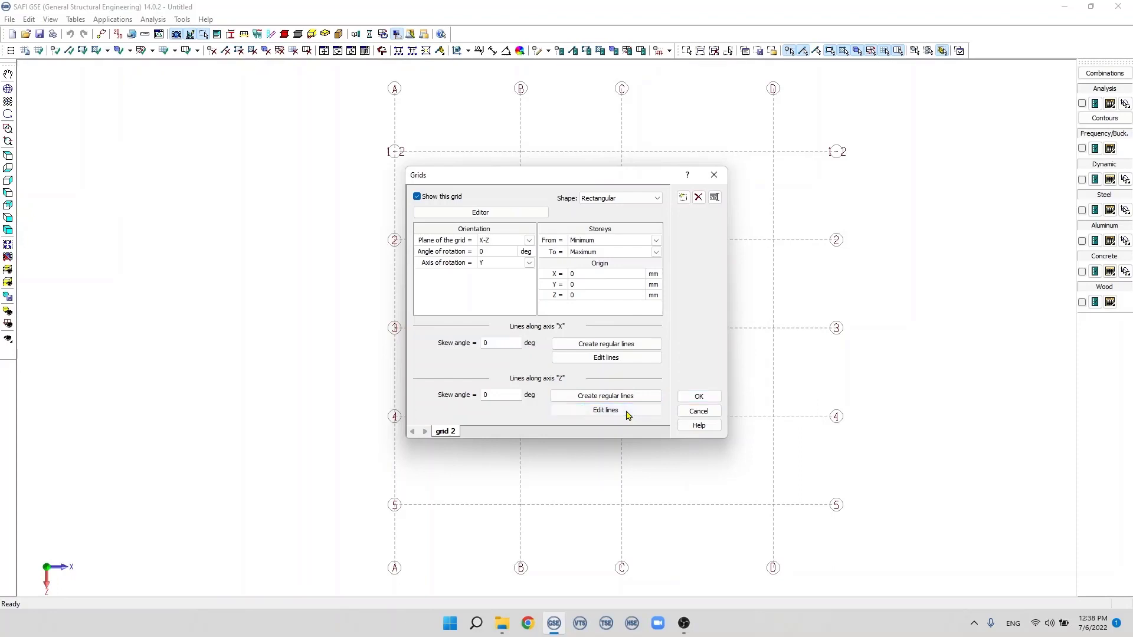
key(ctrl+a)
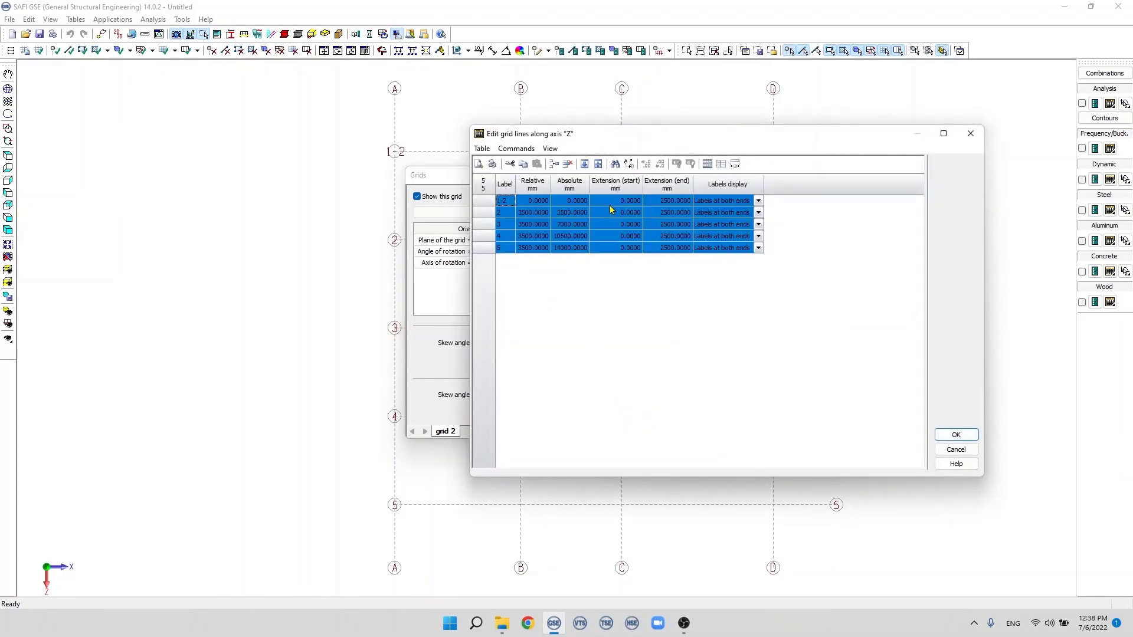
click(613, 201)
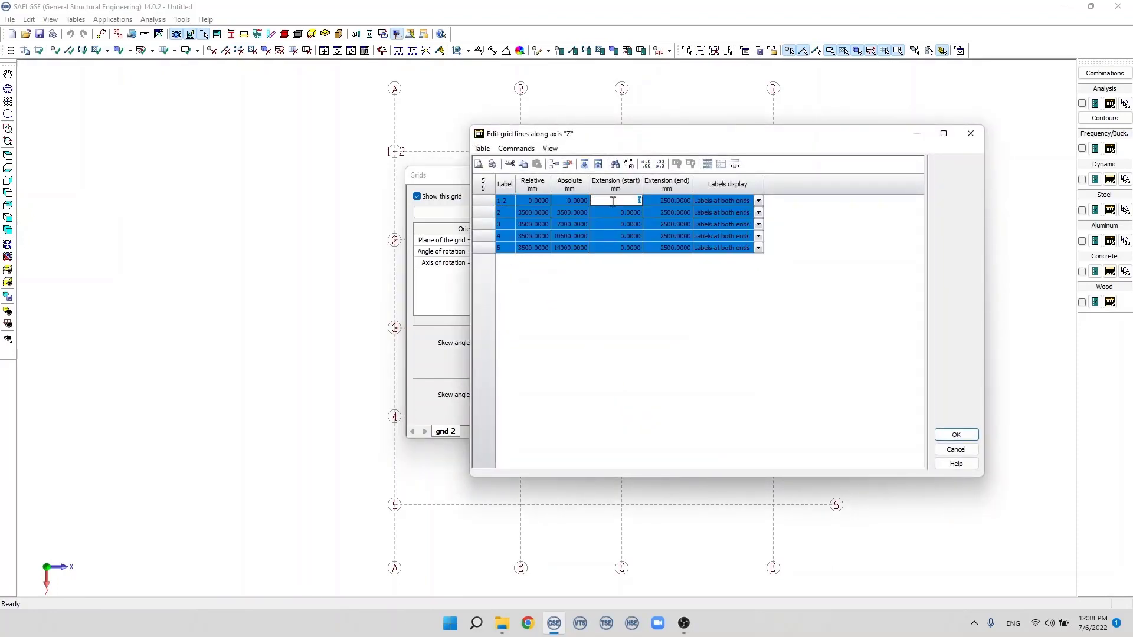
text(-2500)
key(Return)
right_click(623, 206)
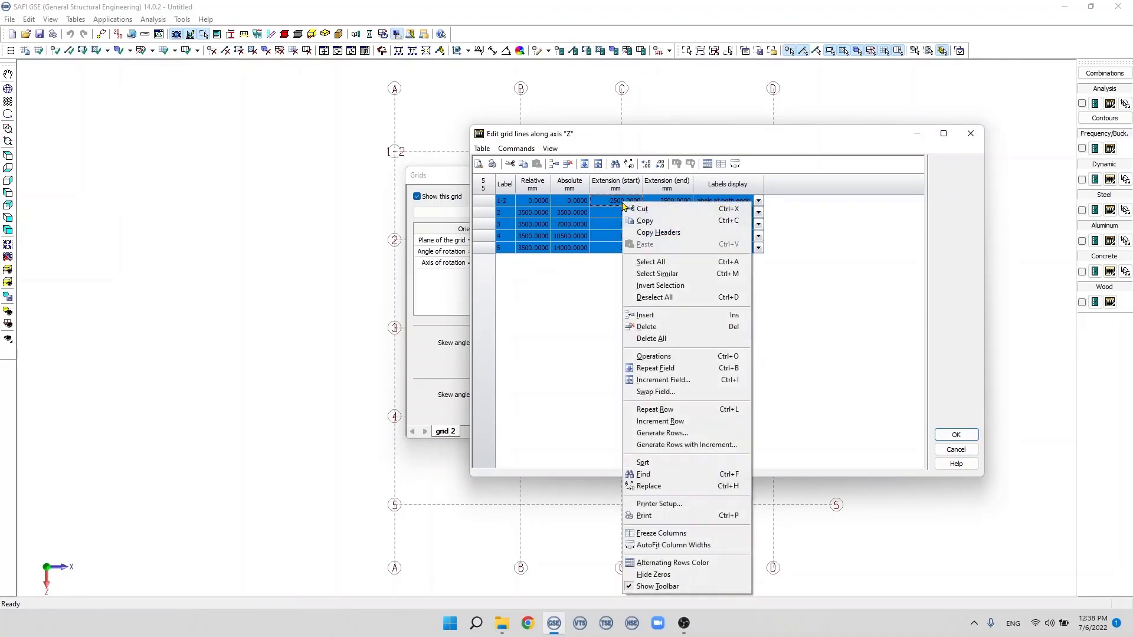
click(664, 369)
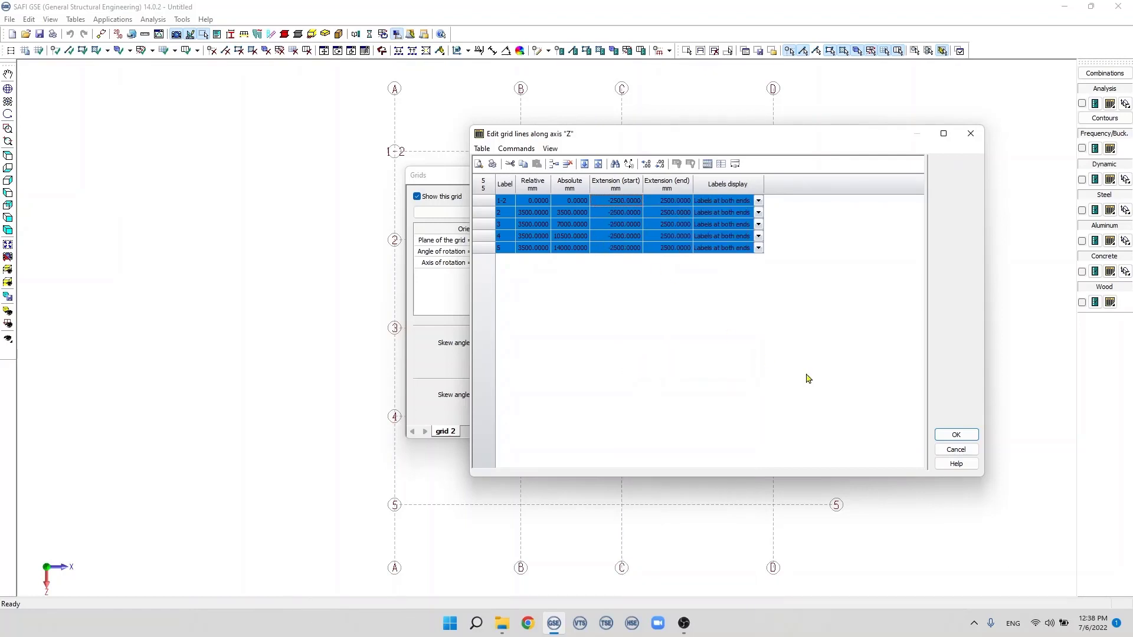
click(948, 435)
click(701, 398)
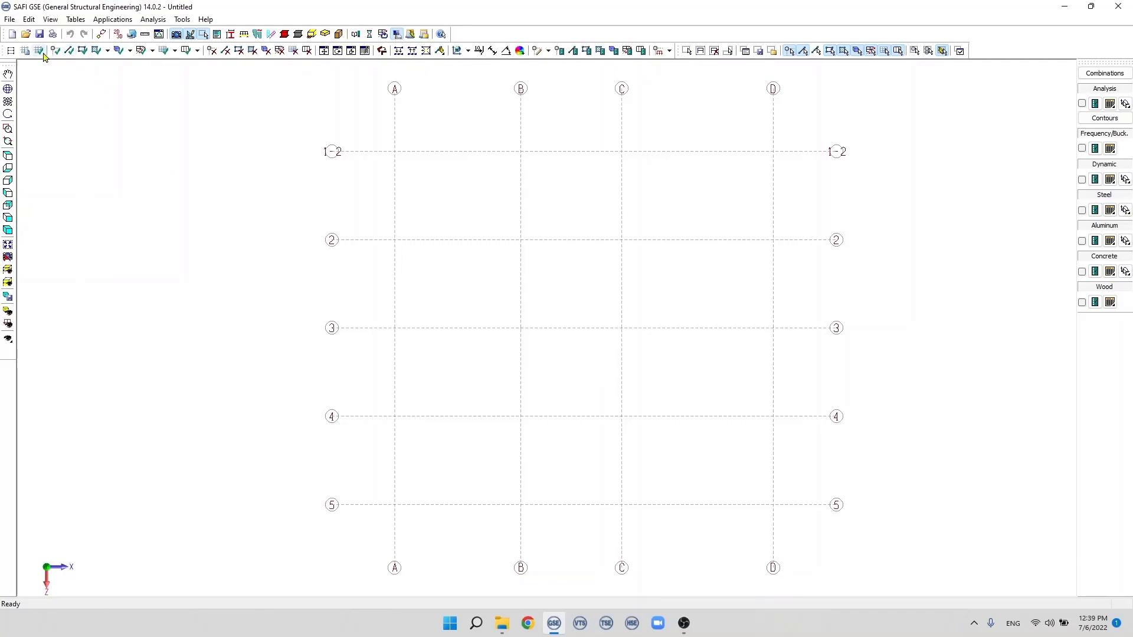
click(25, 50)
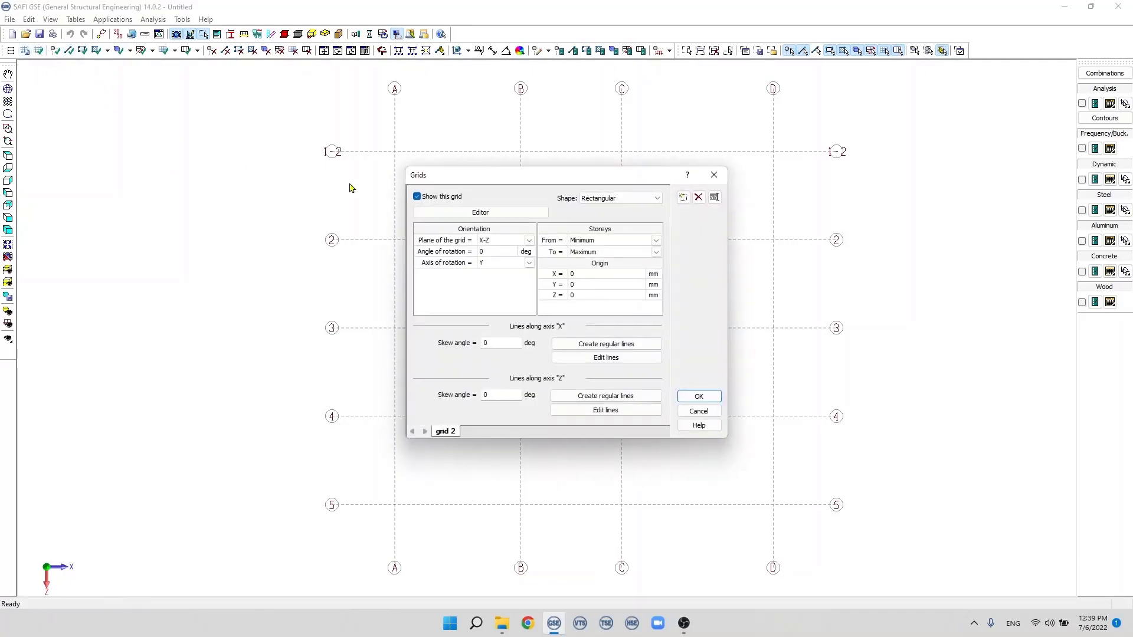
drag(528, 176, 562, 179)
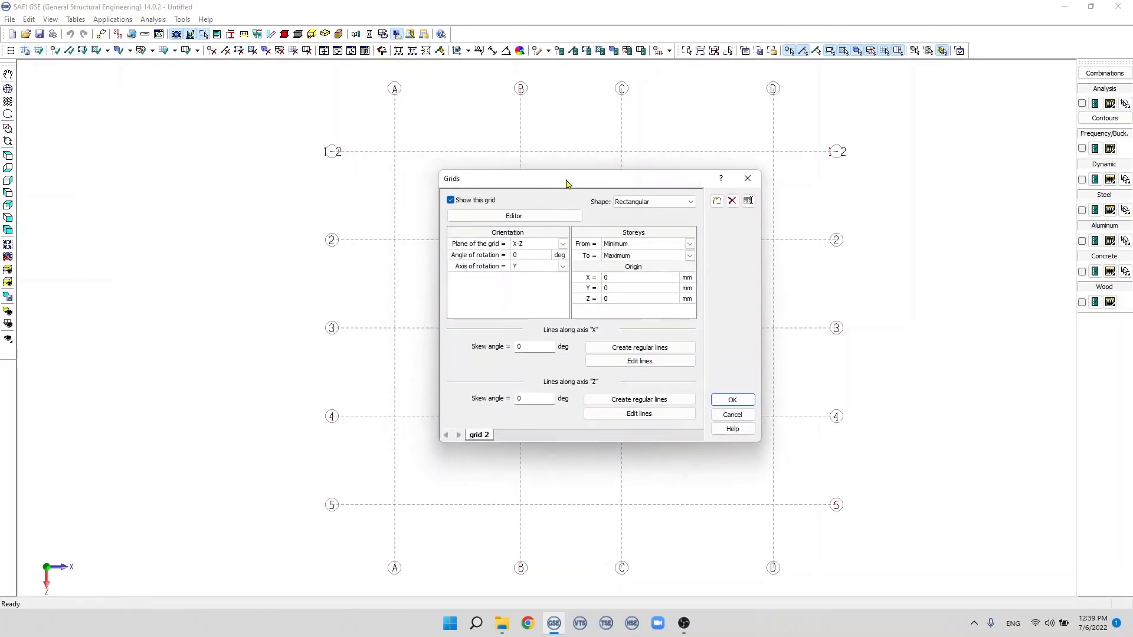
double_click(525, 349)
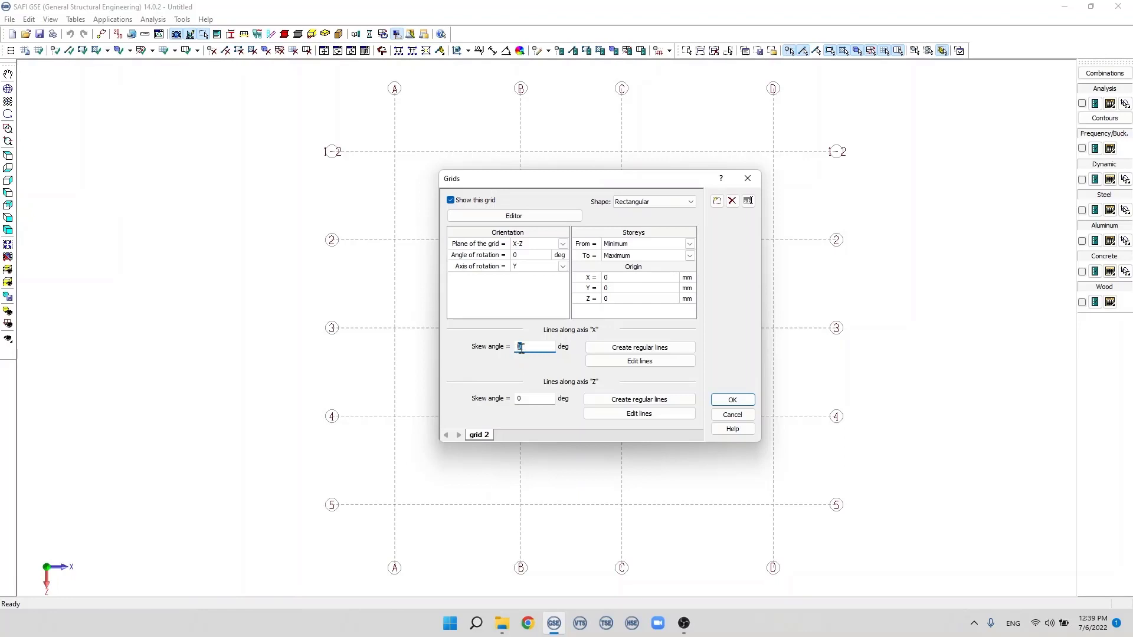
double_click(522, 349)
click(731, 401)
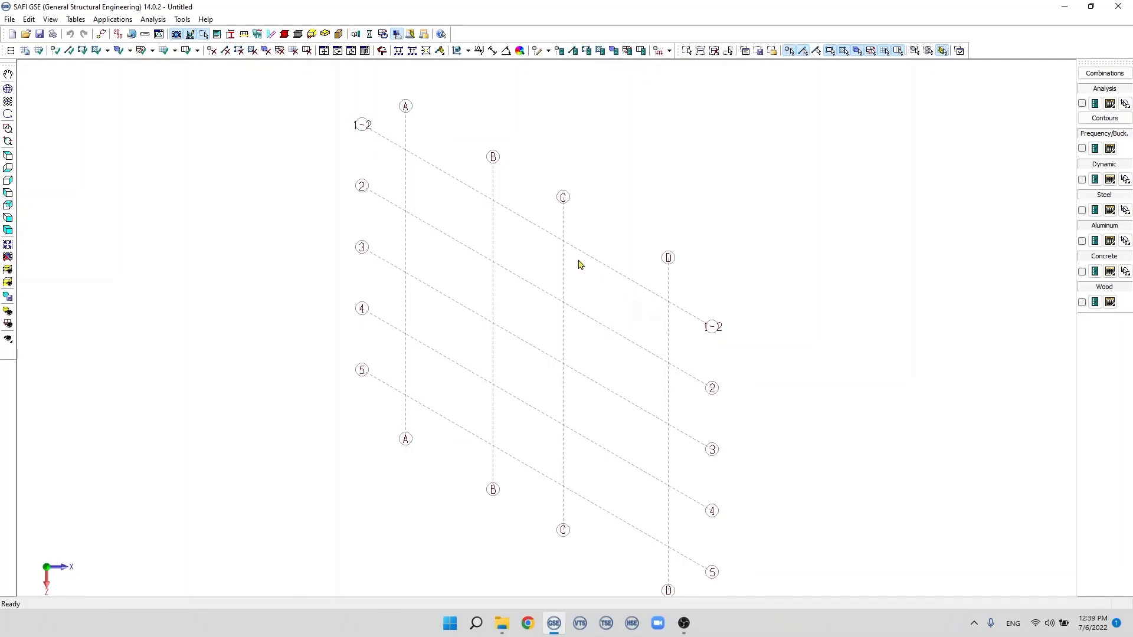
click(11, 50)
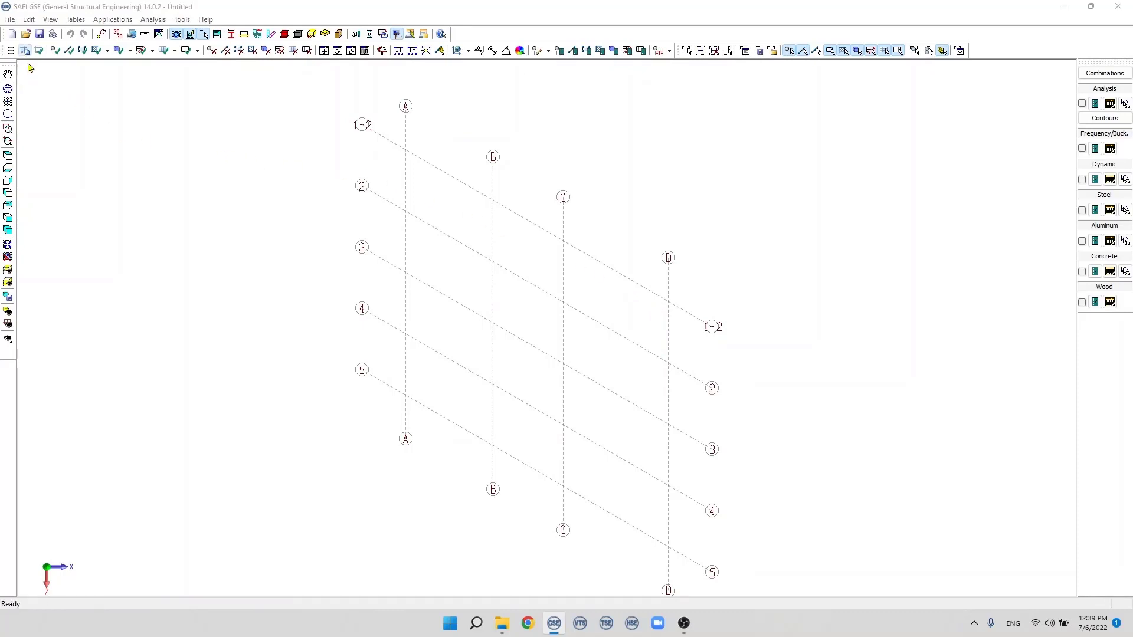
double_click(501, 343)
text(0)
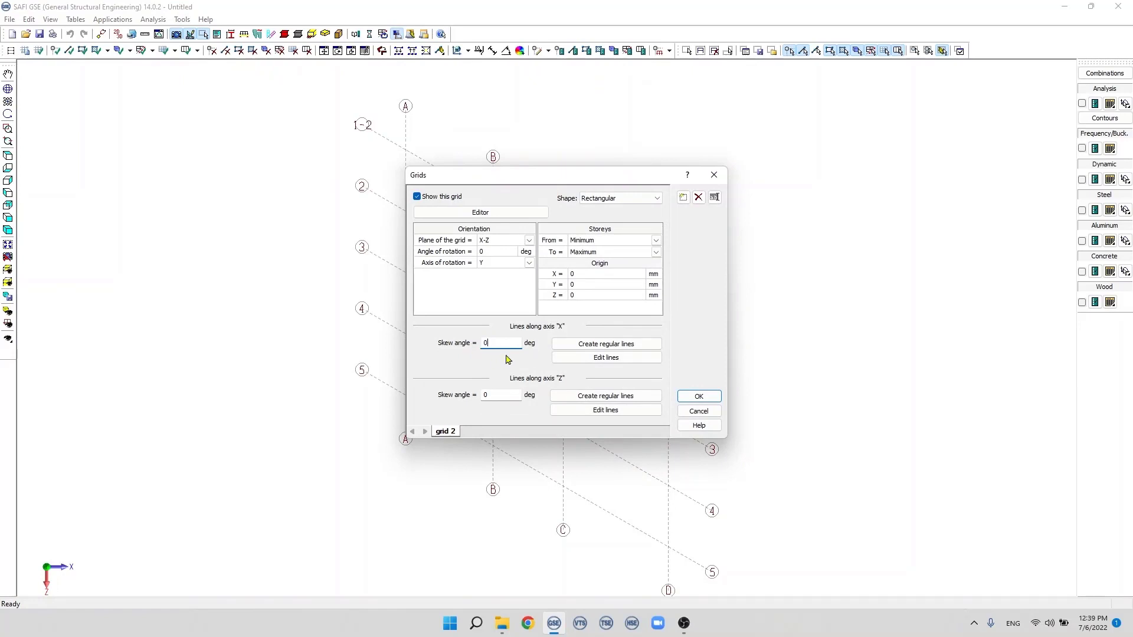
click(711, 396)
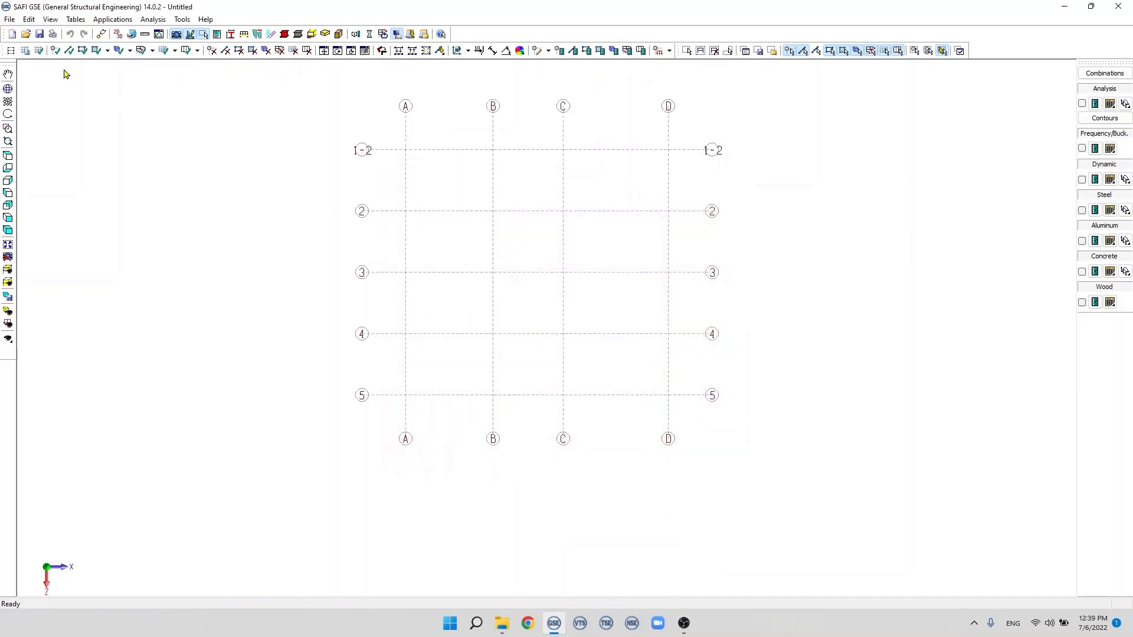
click(7, 230)
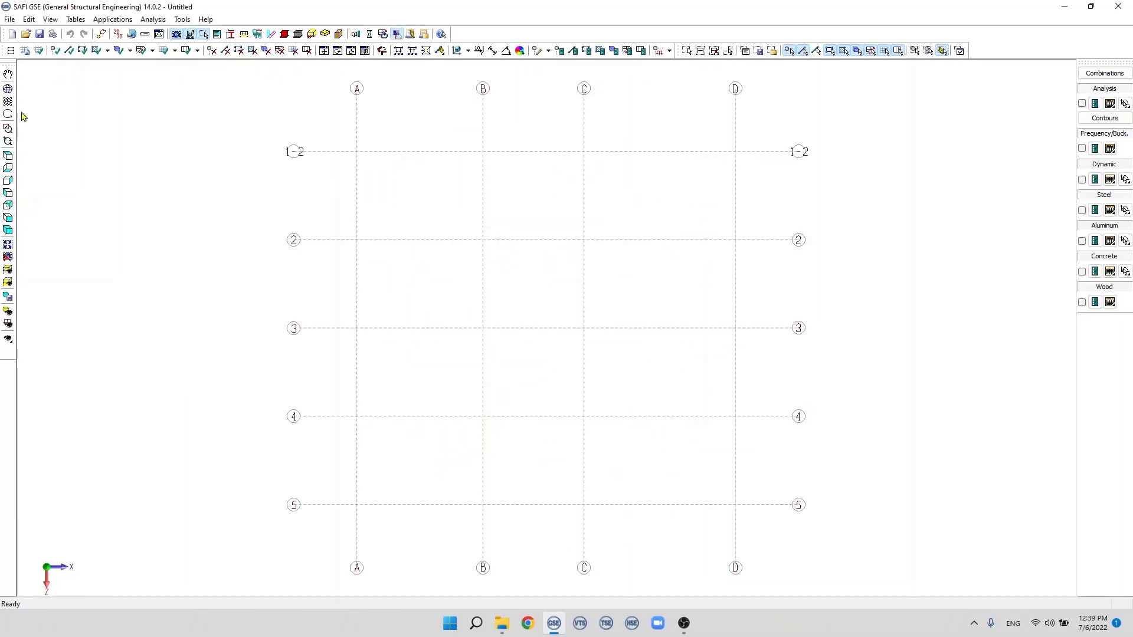
- Open the Grids settings and set grid 2's Shape to Circular
click(11, 50)
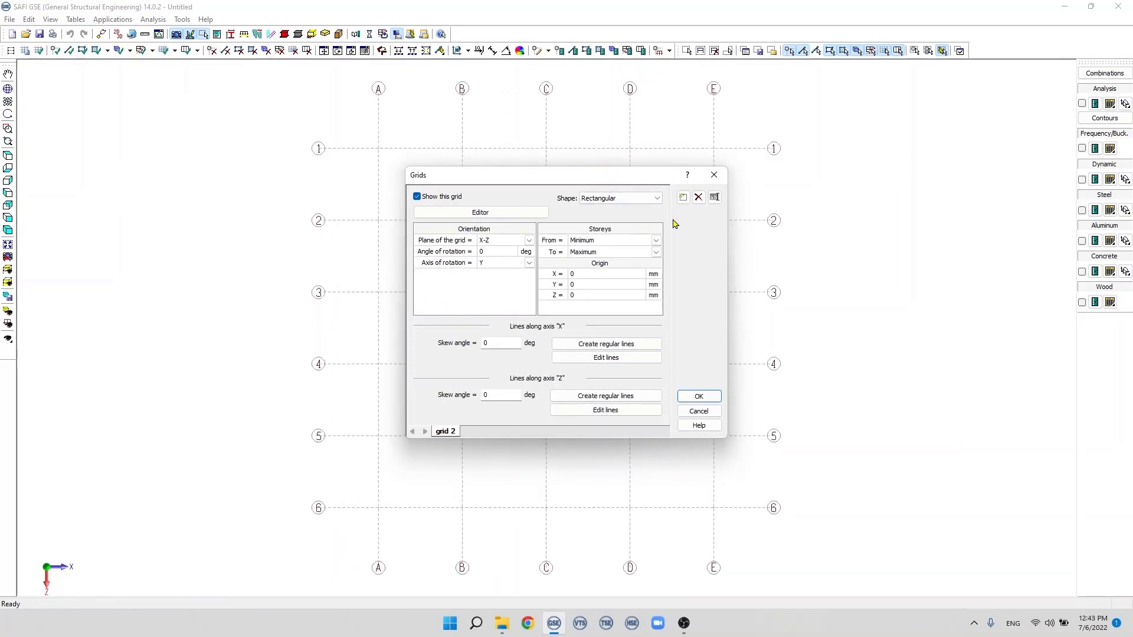
click(641, 199)
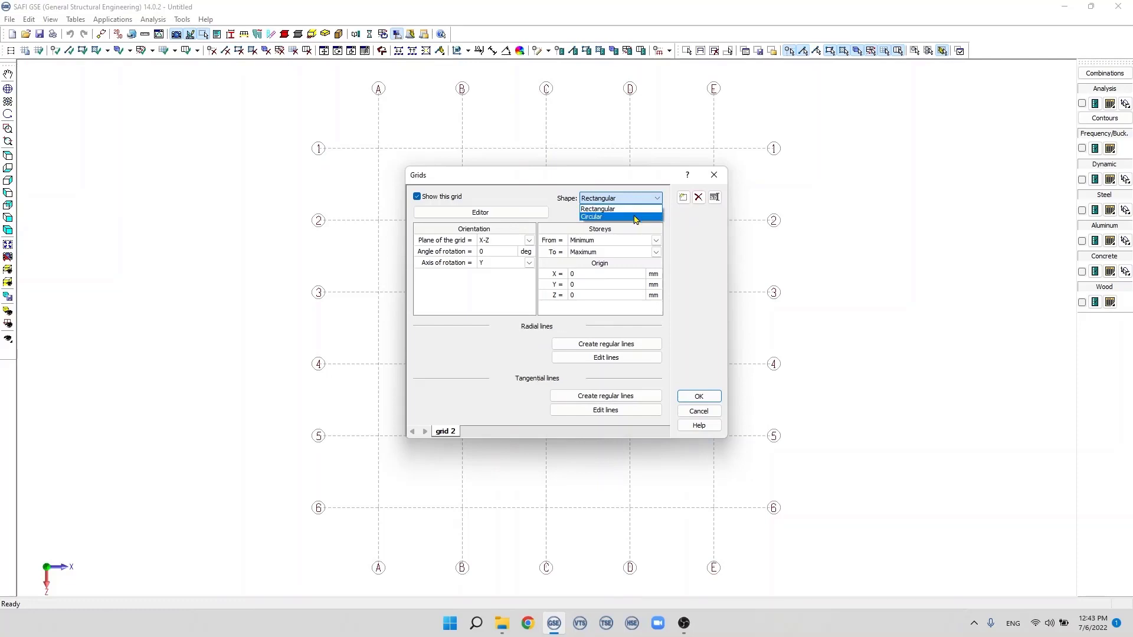
click(635, 217)
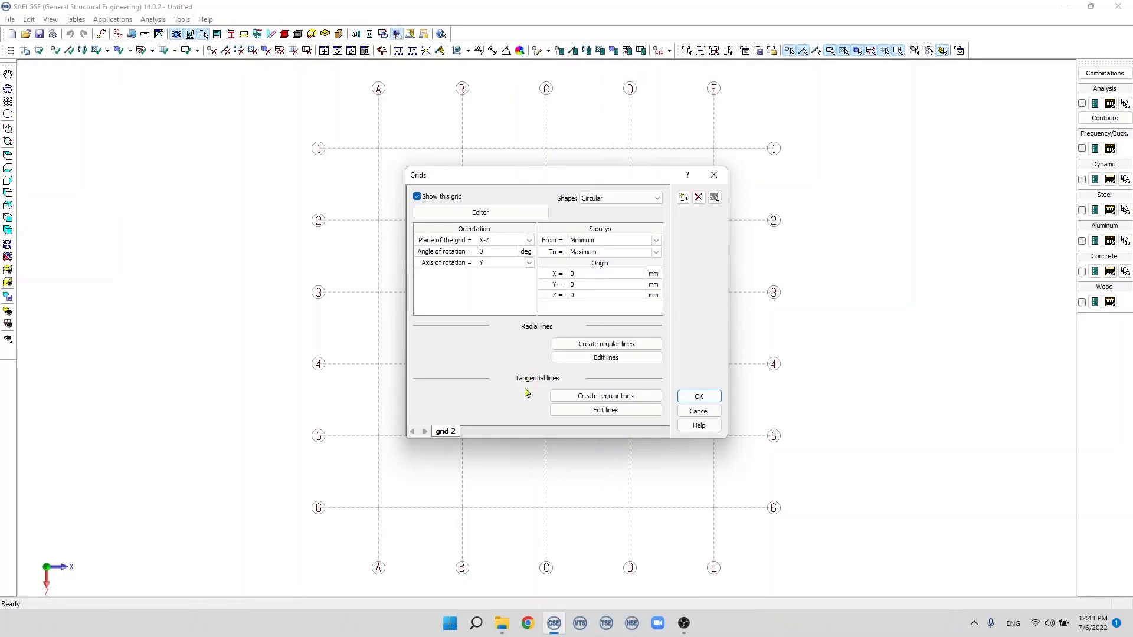
- Generate regular radial lines with 8 divisions spaced 30 degrees apart
click(630, 347)
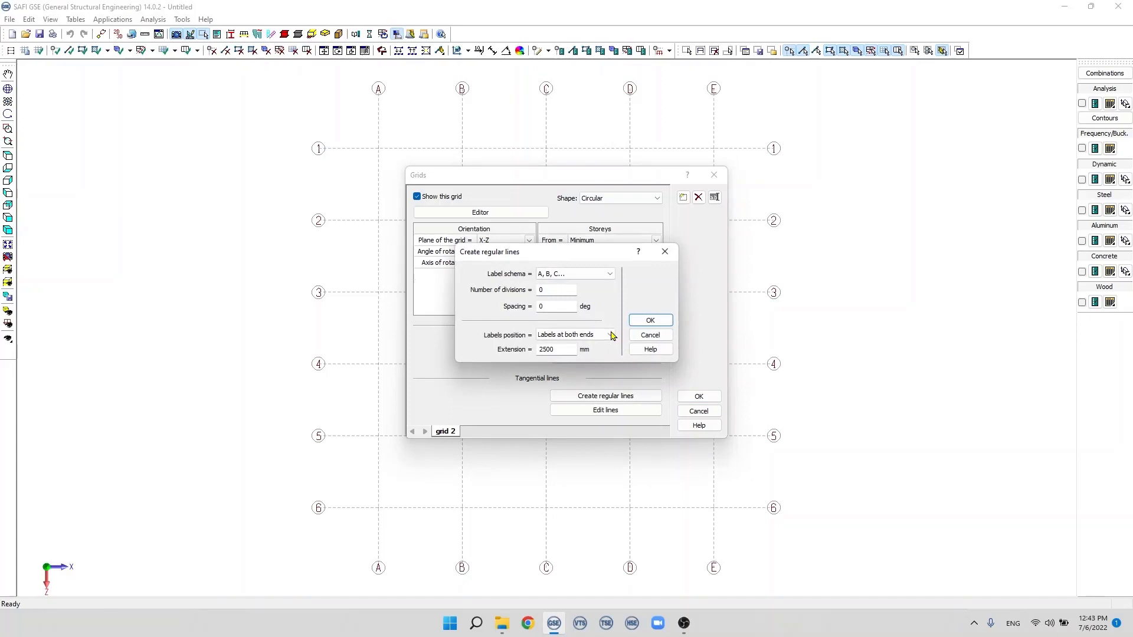
double_click(541, 289)
double_click(539, 306)
text(3)
click(649, 321)
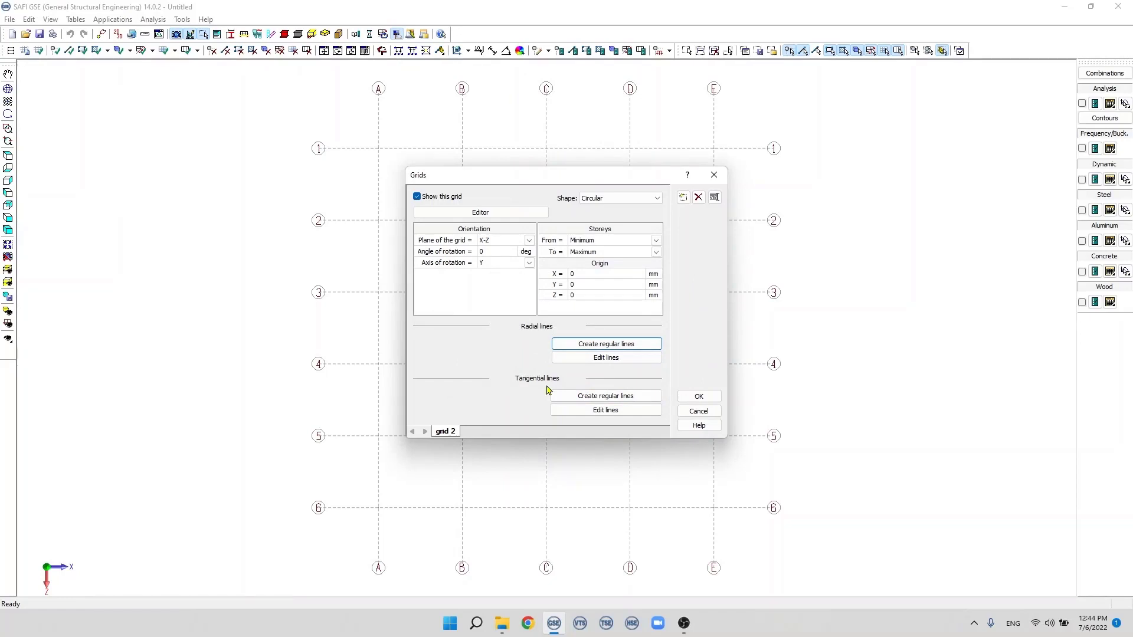
- Generate 4 evenly spaced tangential lines for the circular grid
click(590, 398)
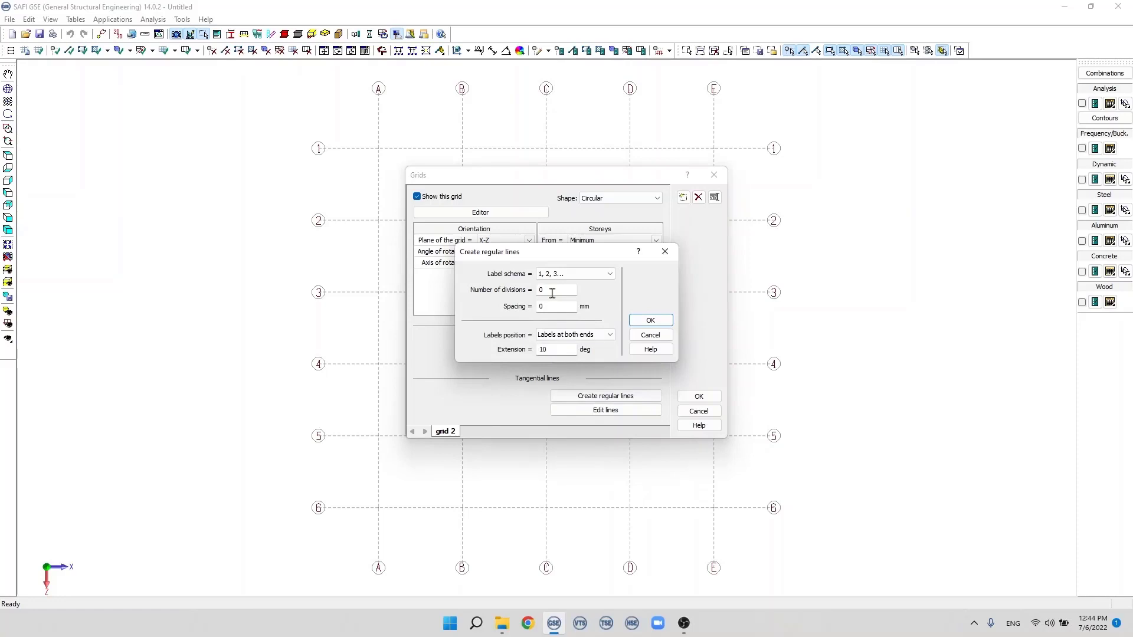
double_click(553, 293)
text(4)
key(Tab)
text(3)
click(647, 324)
- Draw circular grid 2 with radial lines A–I and rings 1–5, then start a new grid
click(696, 397)
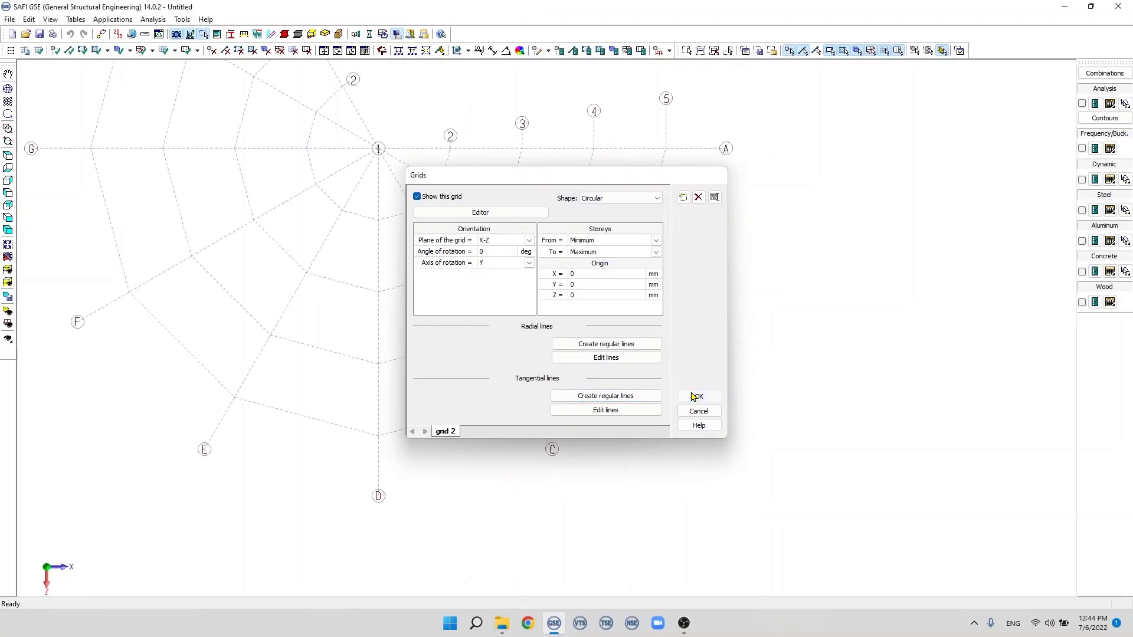
click(13, 245)
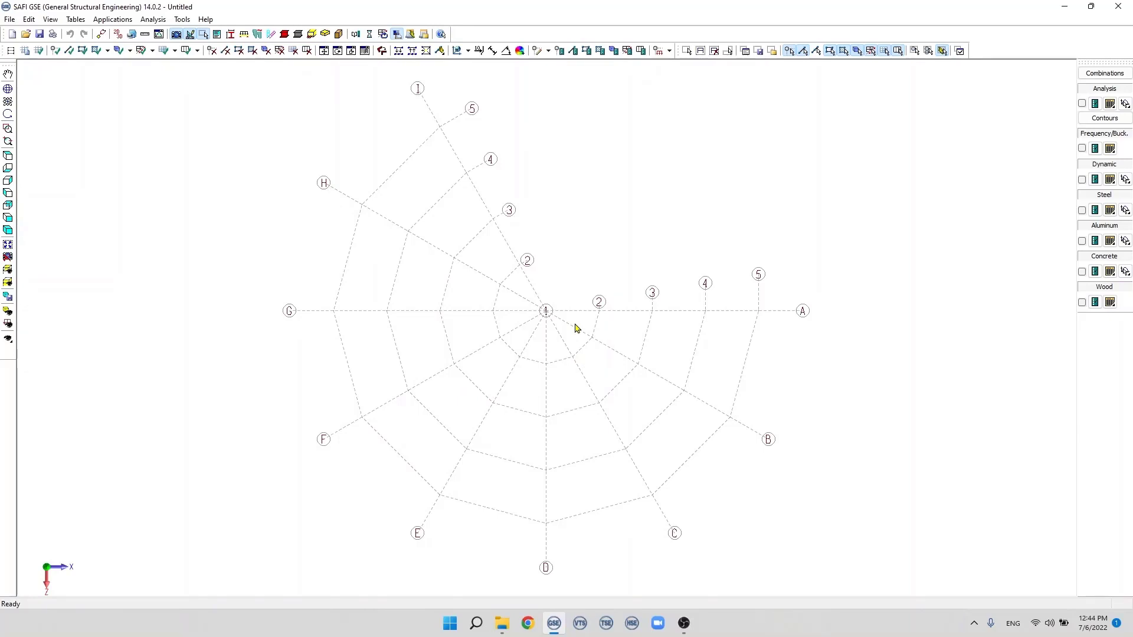
double_click(104, 86)
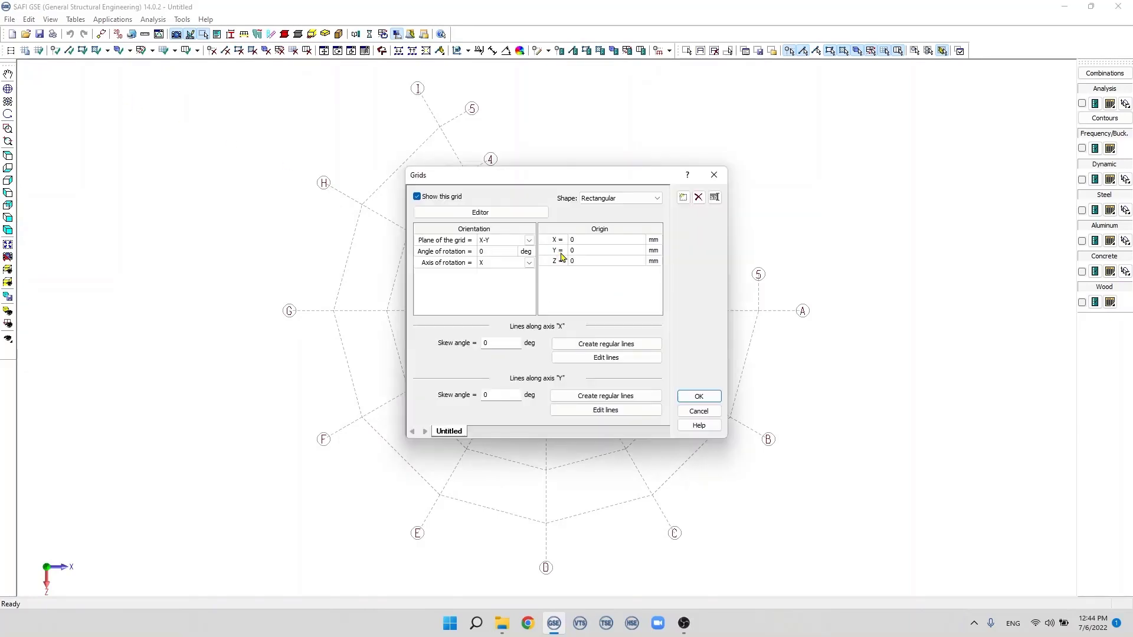
- Create 3 regular X-axis lines spaced 300 mm apart
click(599, 346)
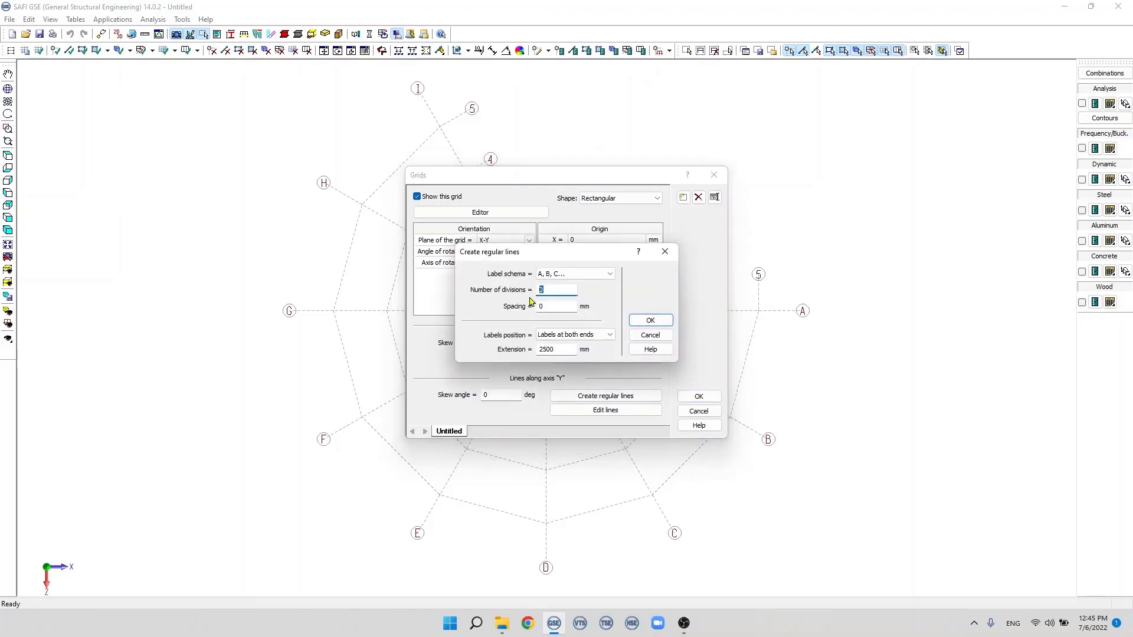
text(3)
key(Tab)
text(3000)
click(650, 321)
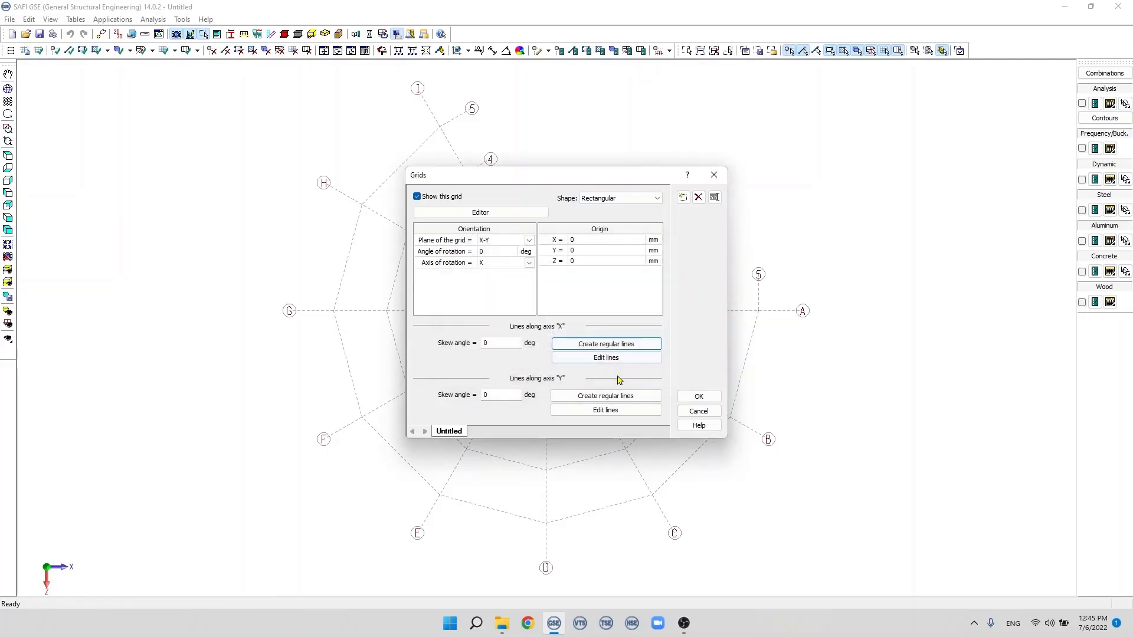
- Create 4 regular Y-axis divisions at 4000 mm and draw the new grid
click(618, 394)
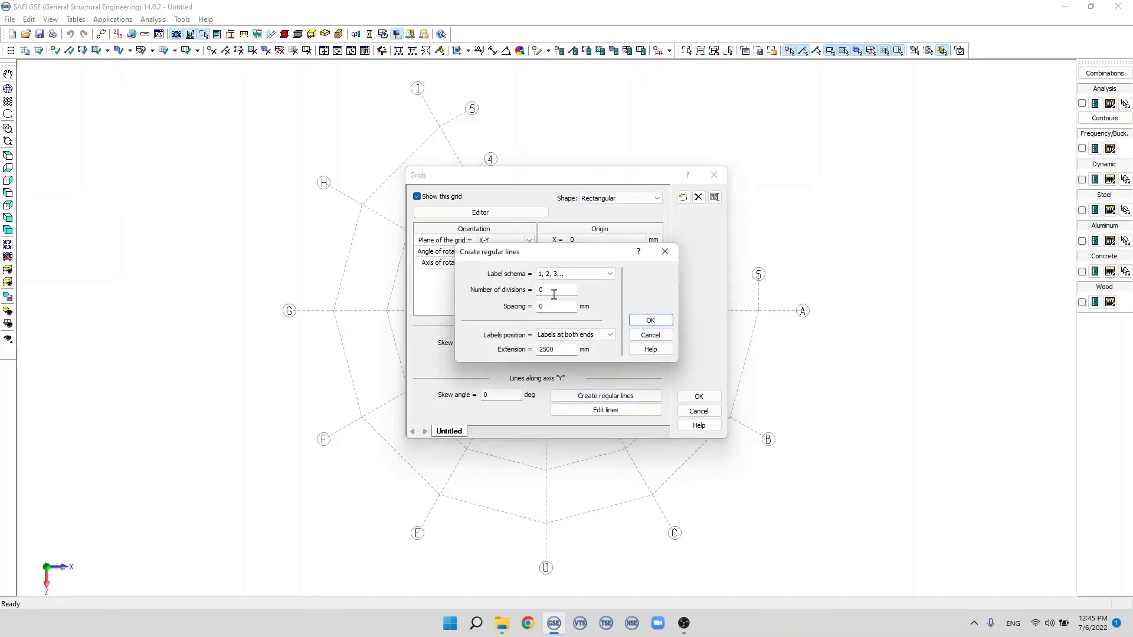
text(4)
key(Tab)
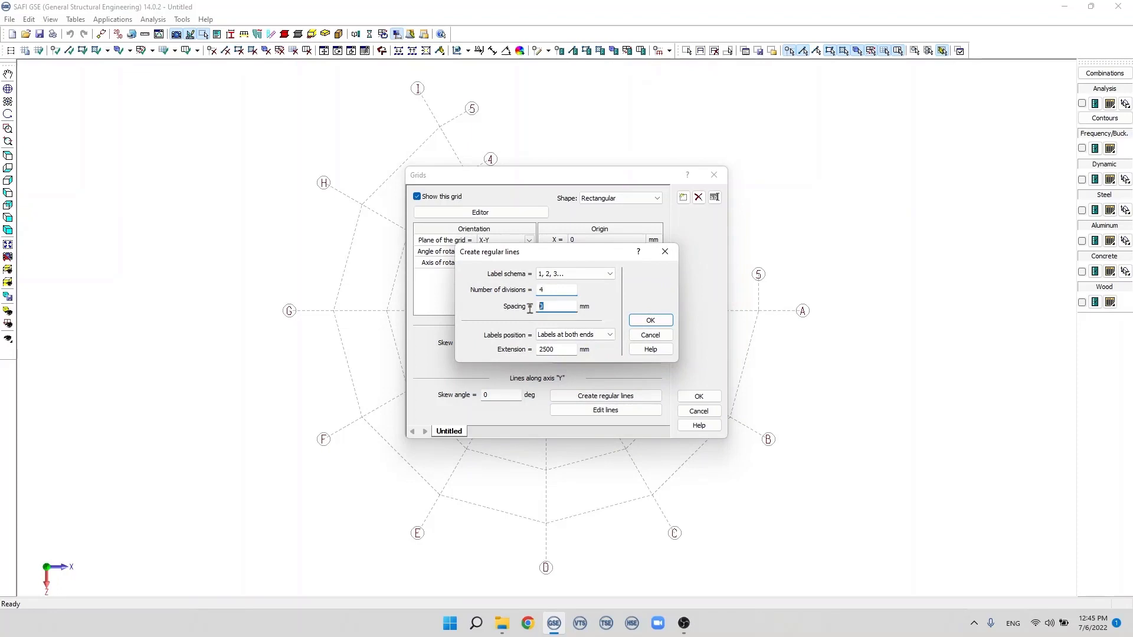
text(4000)
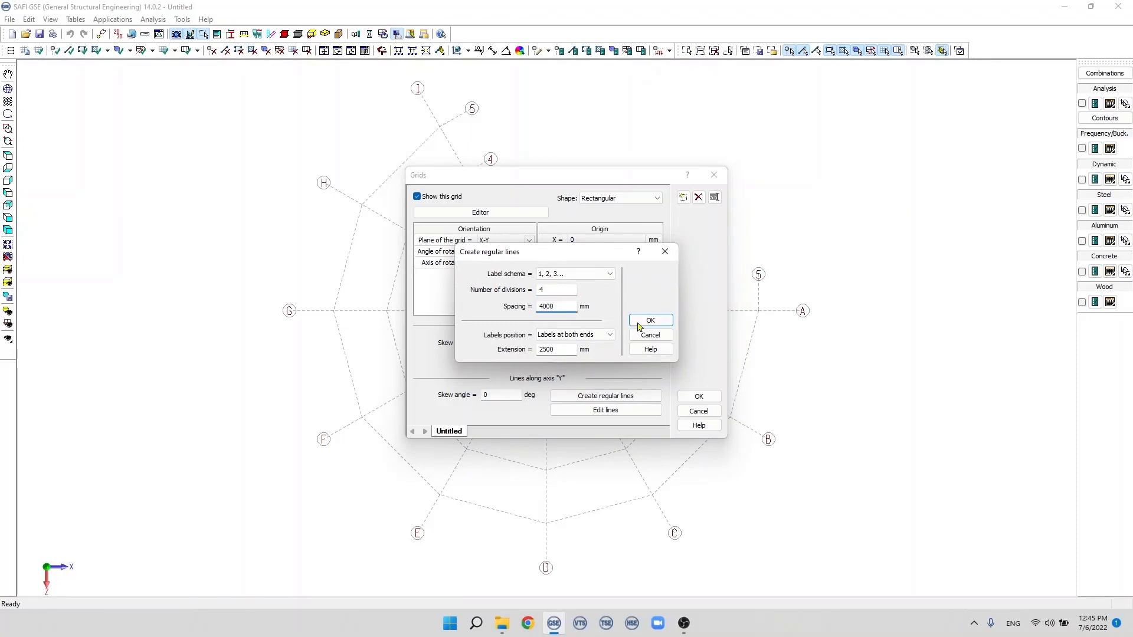
click(650, 320)
click(699, 397)
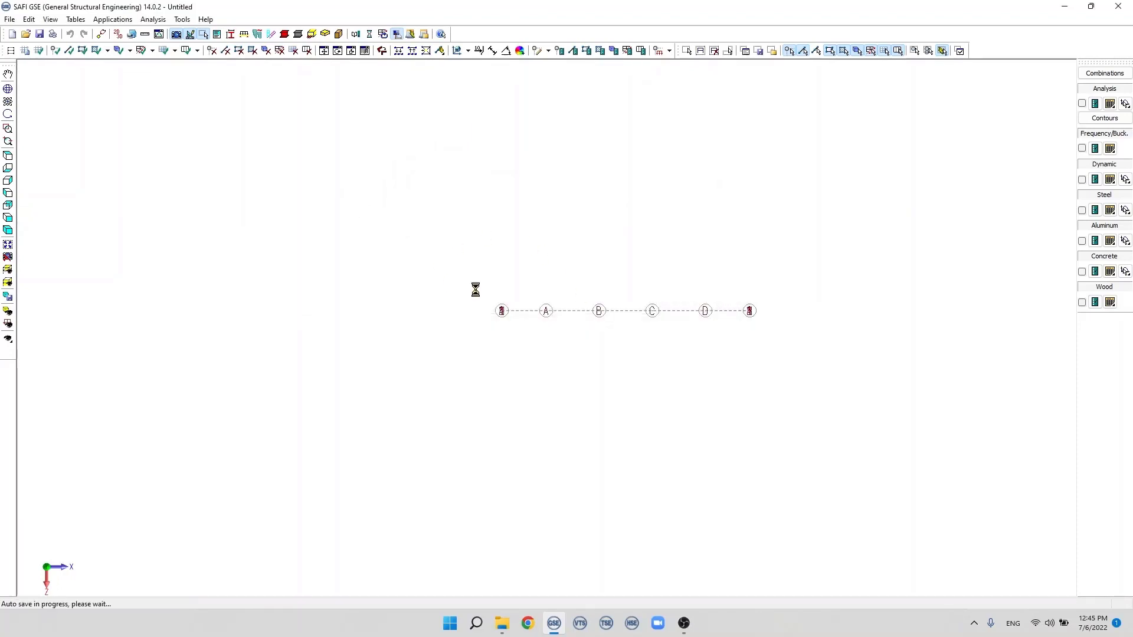
- Move the Untitled grid into the X-Z plane and reopen its Grids settings
click(9, 239)
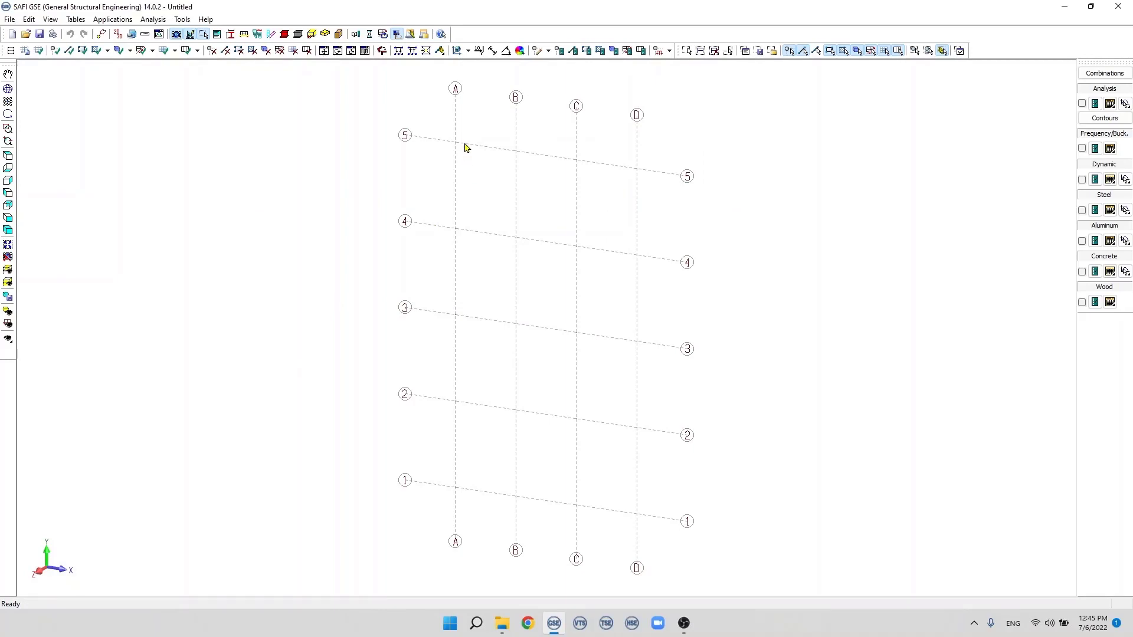
click(24, 51)
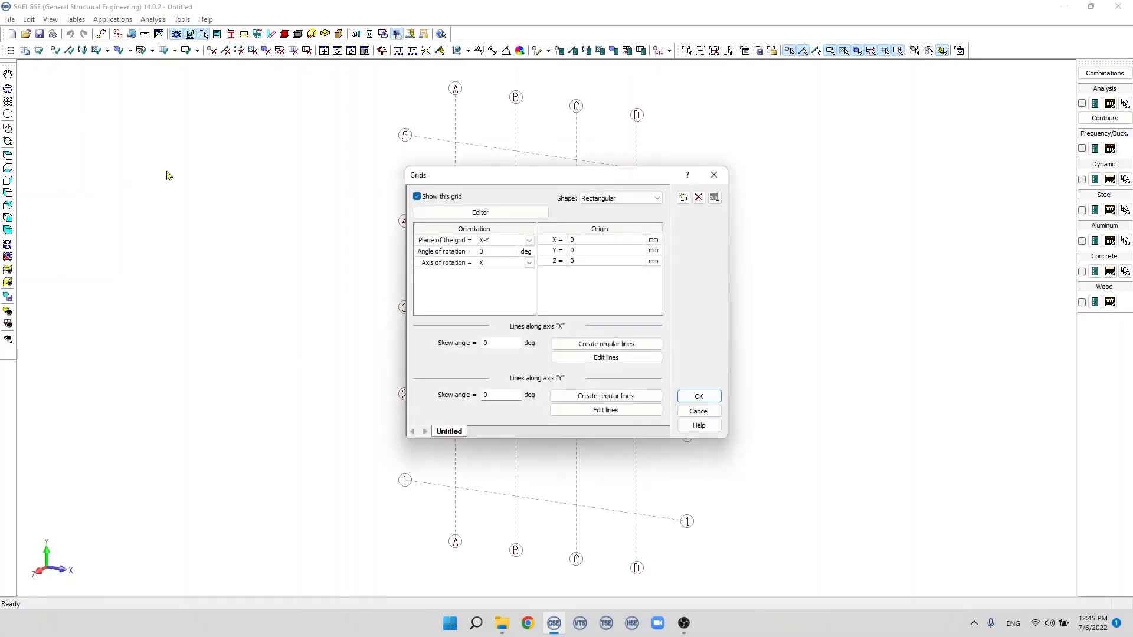
click(502, 240)
click(495, 259)
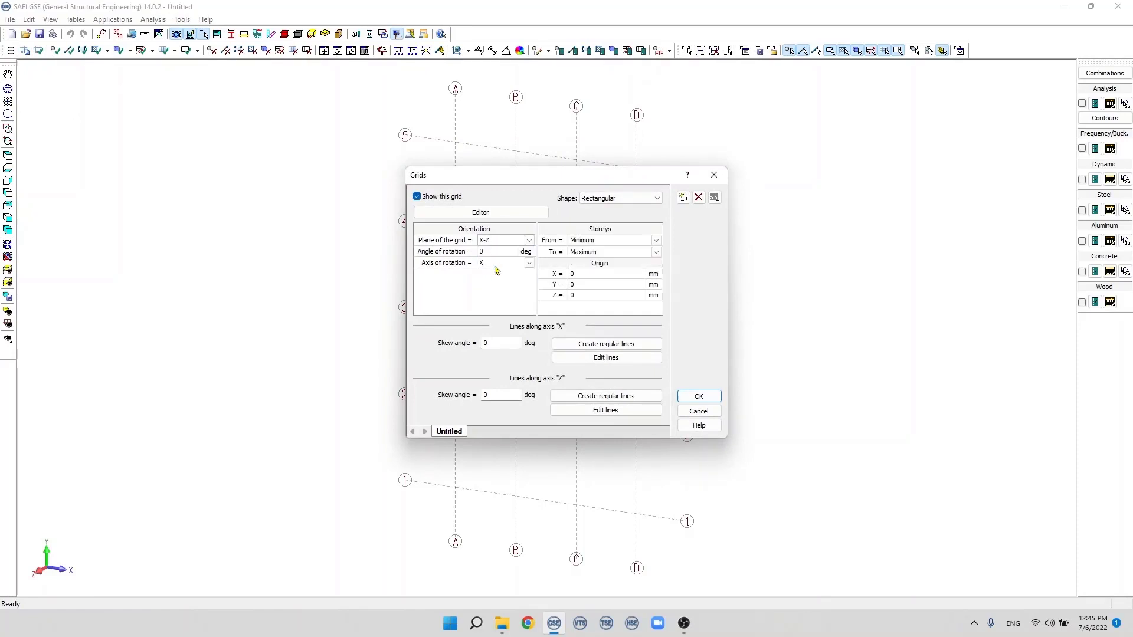
click(710, 396)
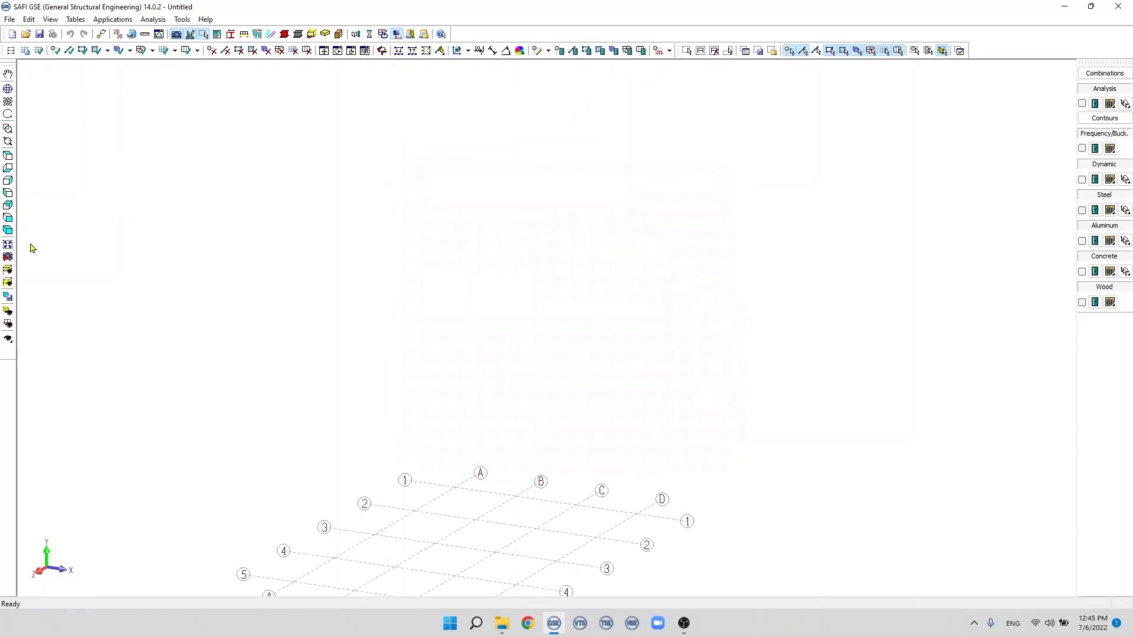
click(8, 243)
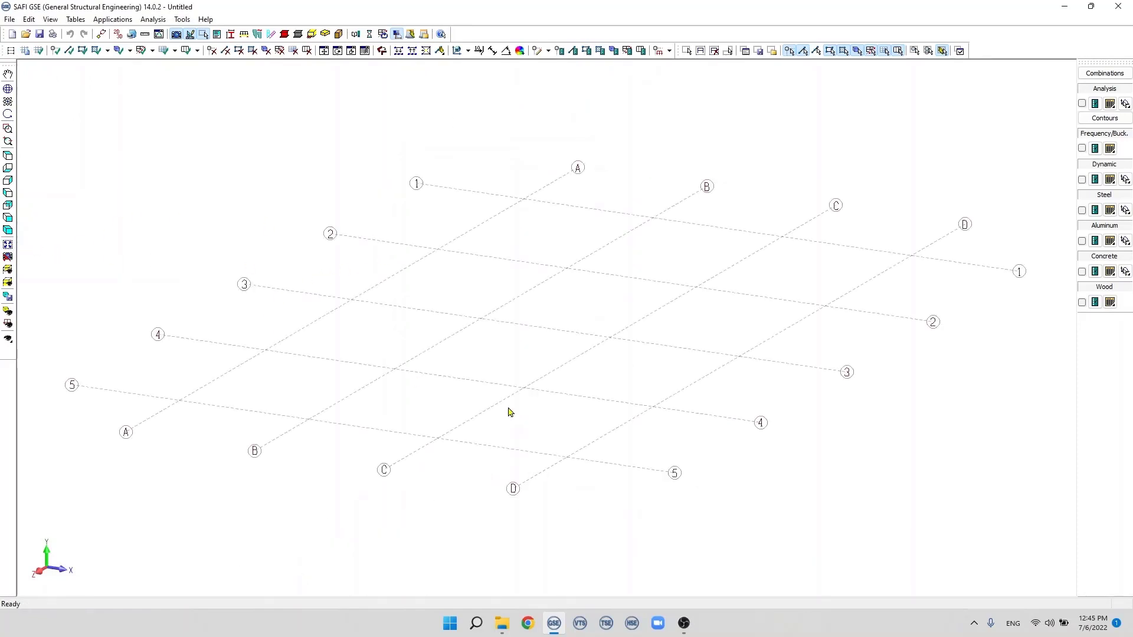
click(25, 50)
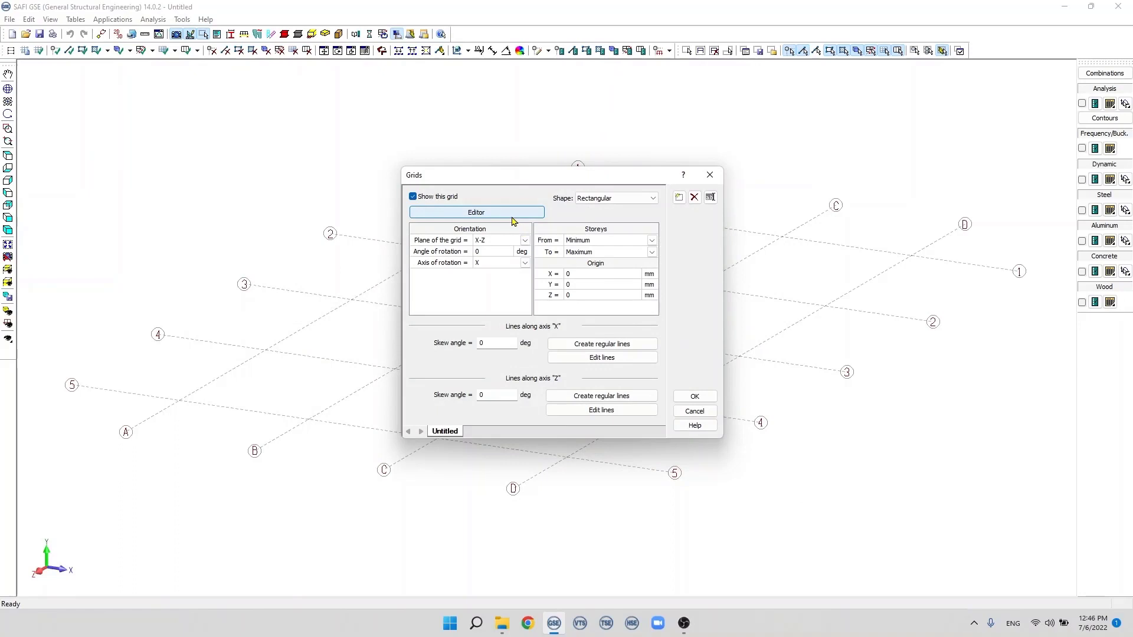
- In the Grid Editor, move grid line 2 from 4000 mm to 5000 mm
click(512, 216)
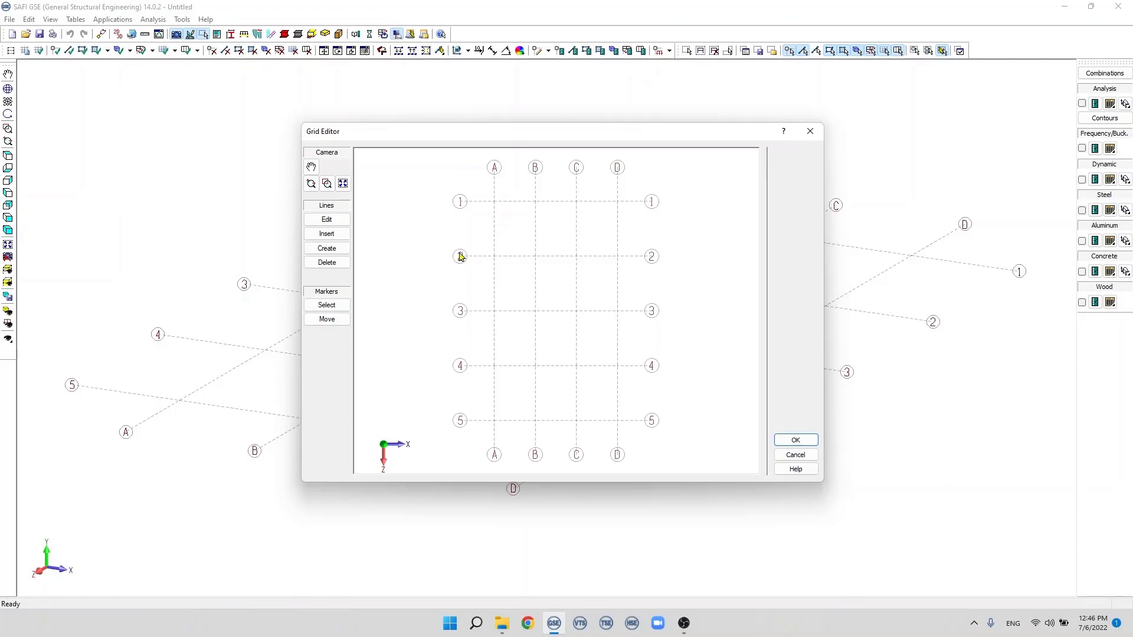
click(340, 223)
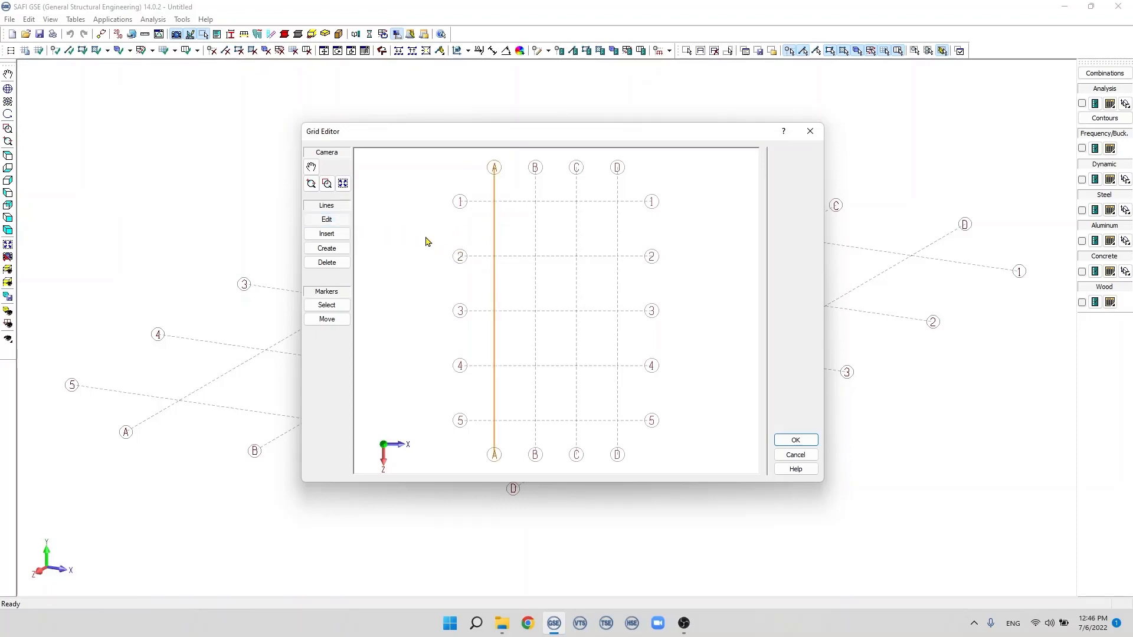
click(592, 259)
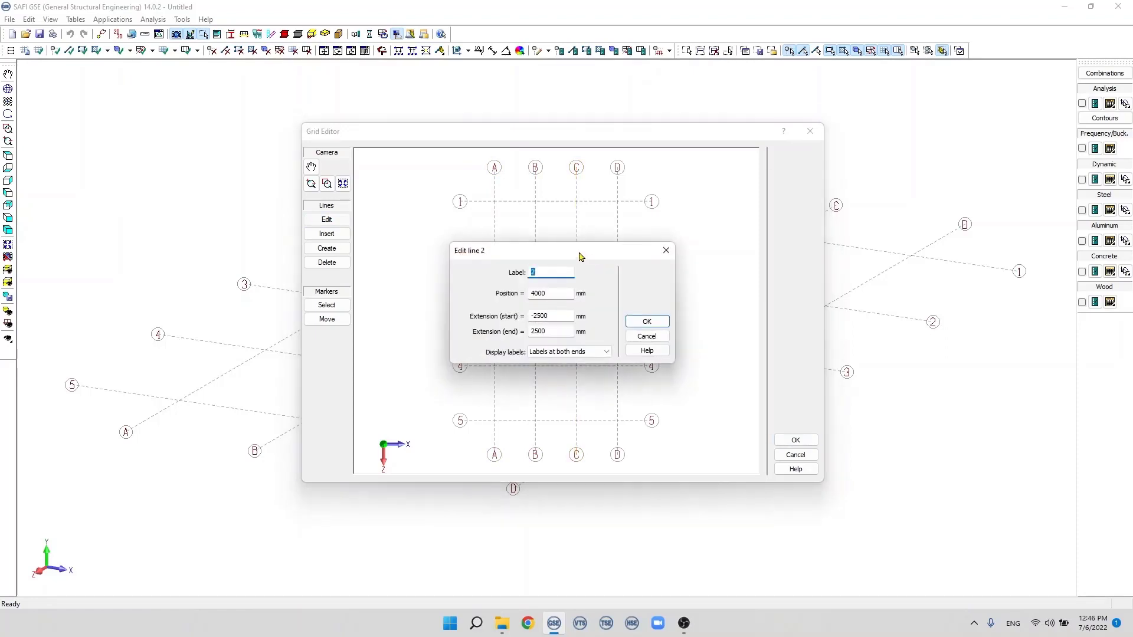
click(578, 288)
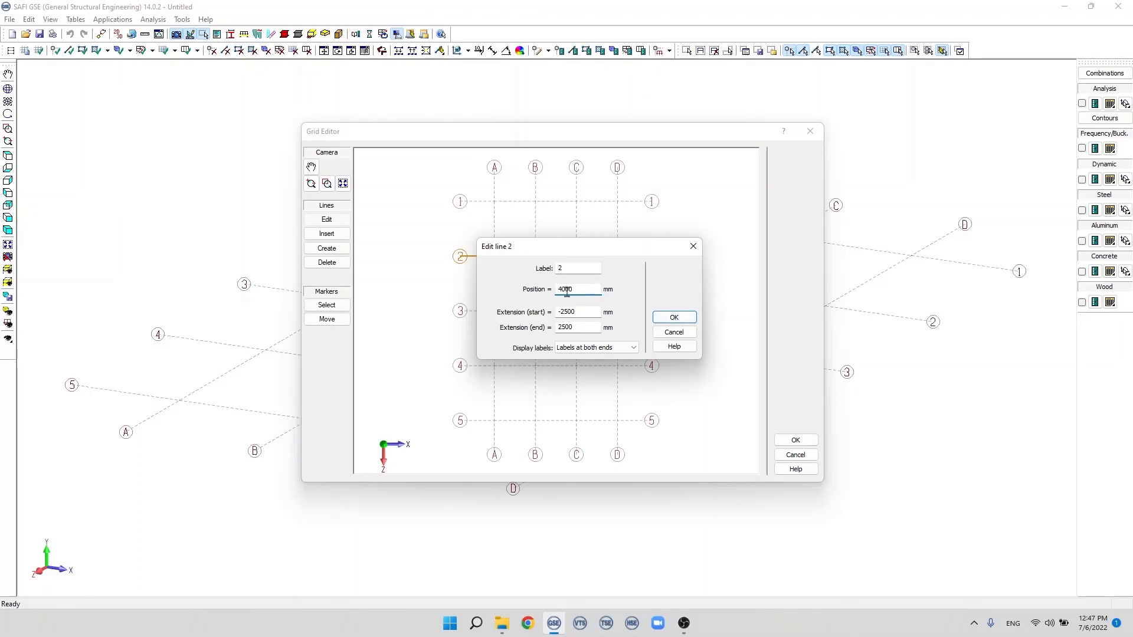
mouse_move(566, 290)
mouse_down()
mouse_move(555, 291)
mouse_move(564, 303)
mouse_up()
click(671, 318)
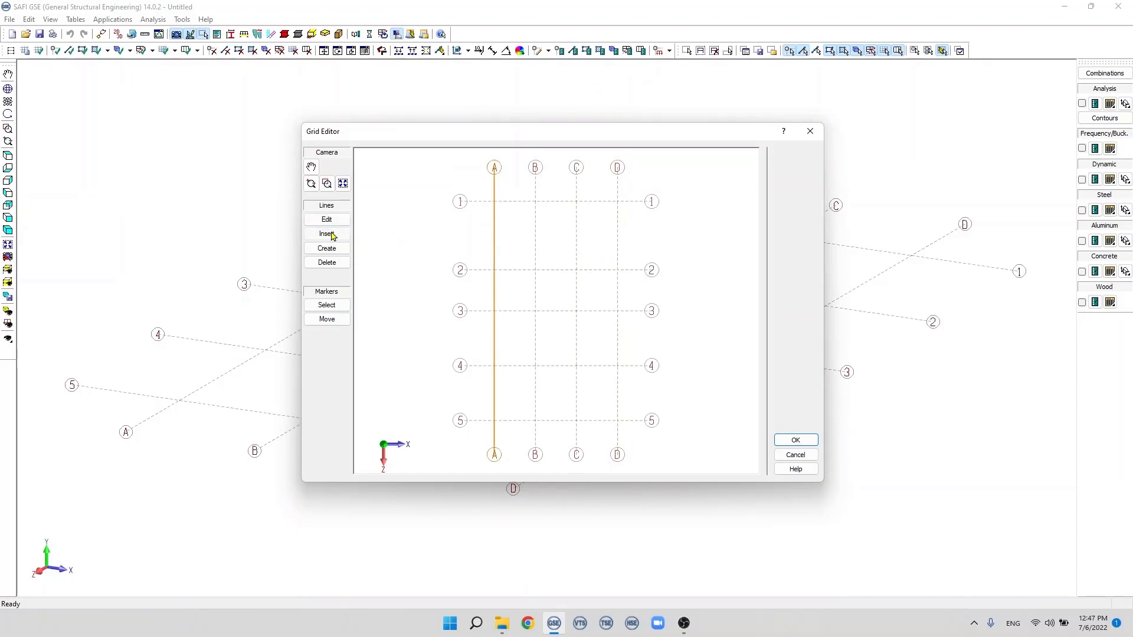
- Insert a new grid line 3000 mm beyond line D
click(617, 253)
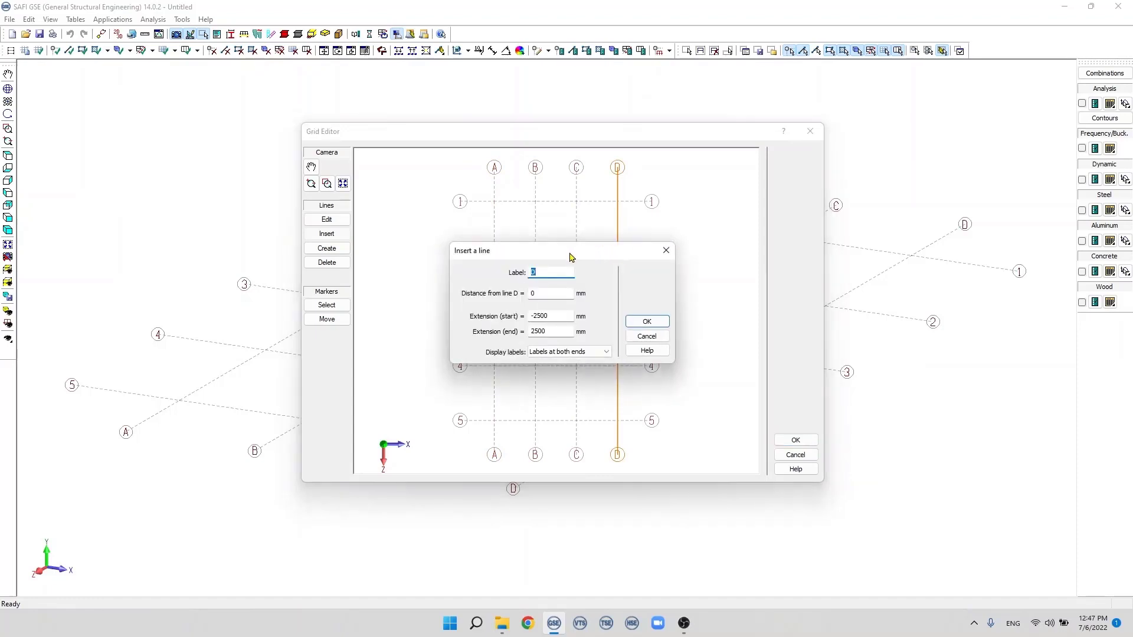
drag(571, 258, 576, 287)
key(Tab)
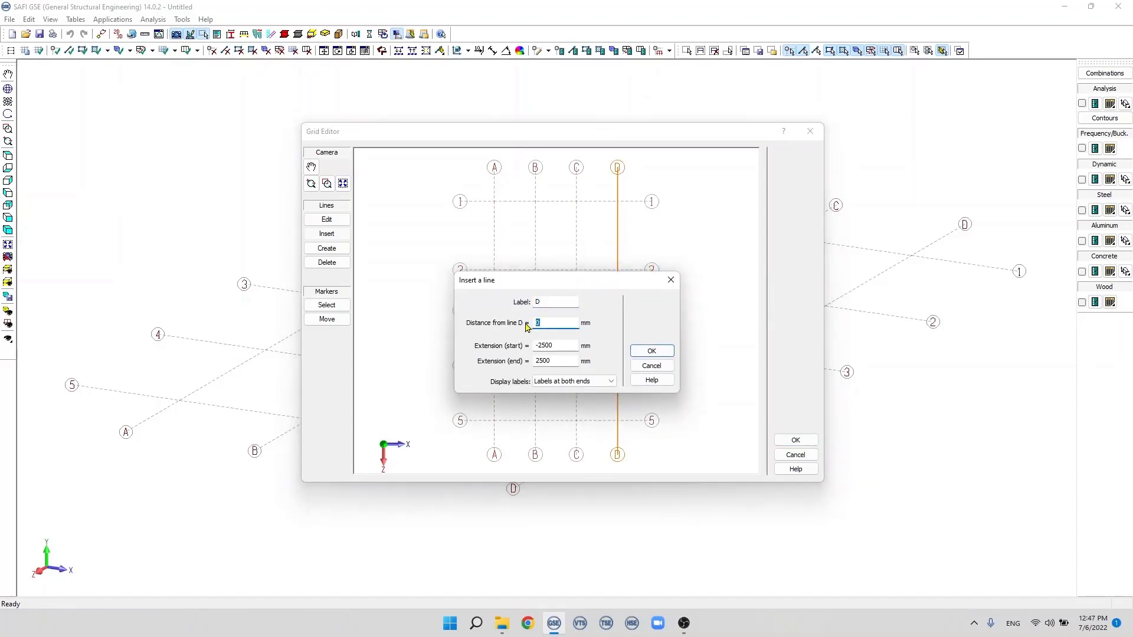
text(3000)
click(649, 351)
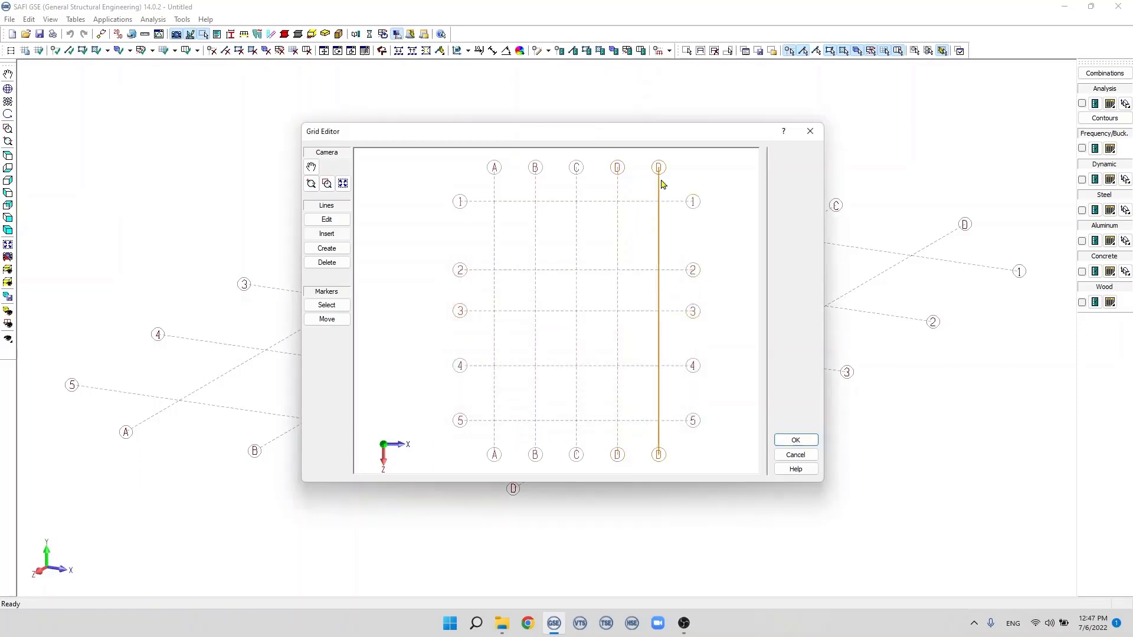
- Delete grid line B and accept the Grid Editor changes
click(495, 260)
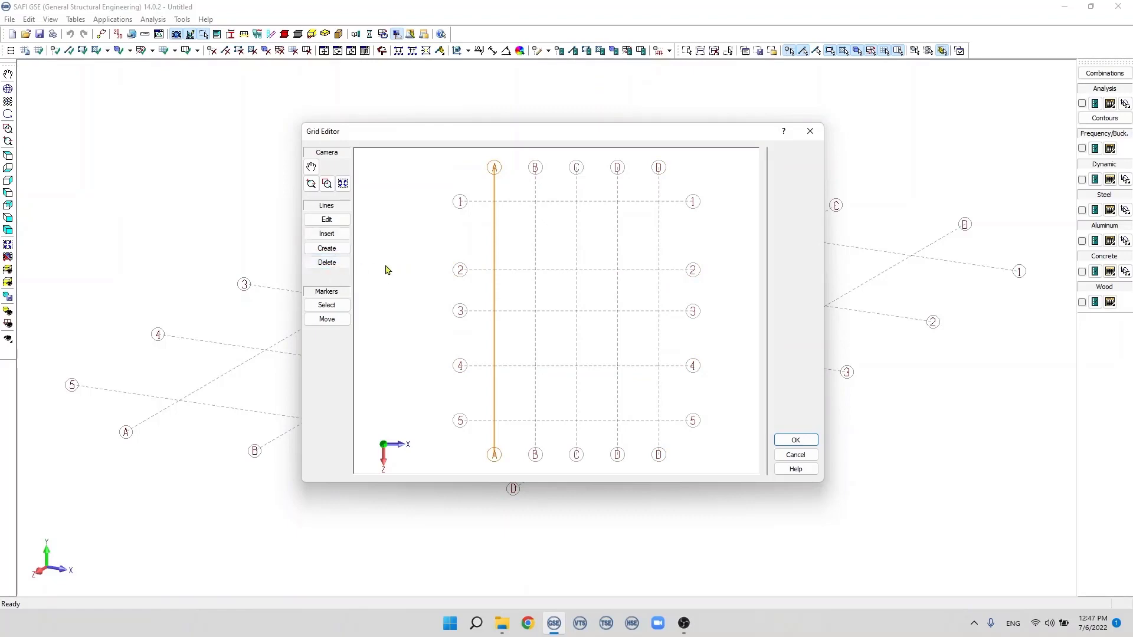
click(535, 246)
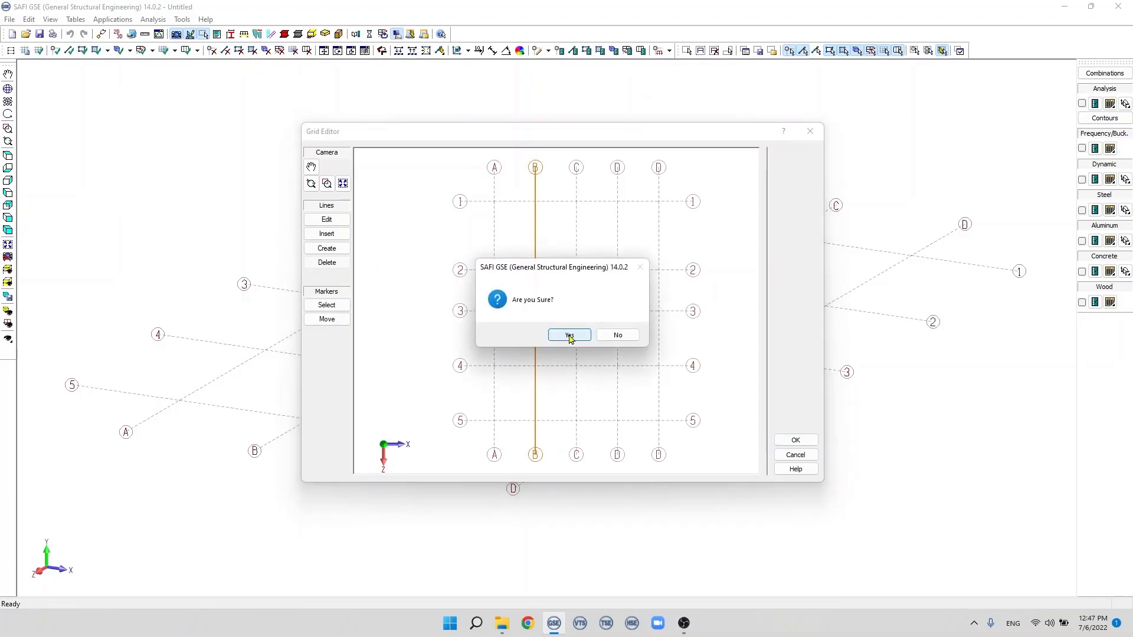
click(569, 335)
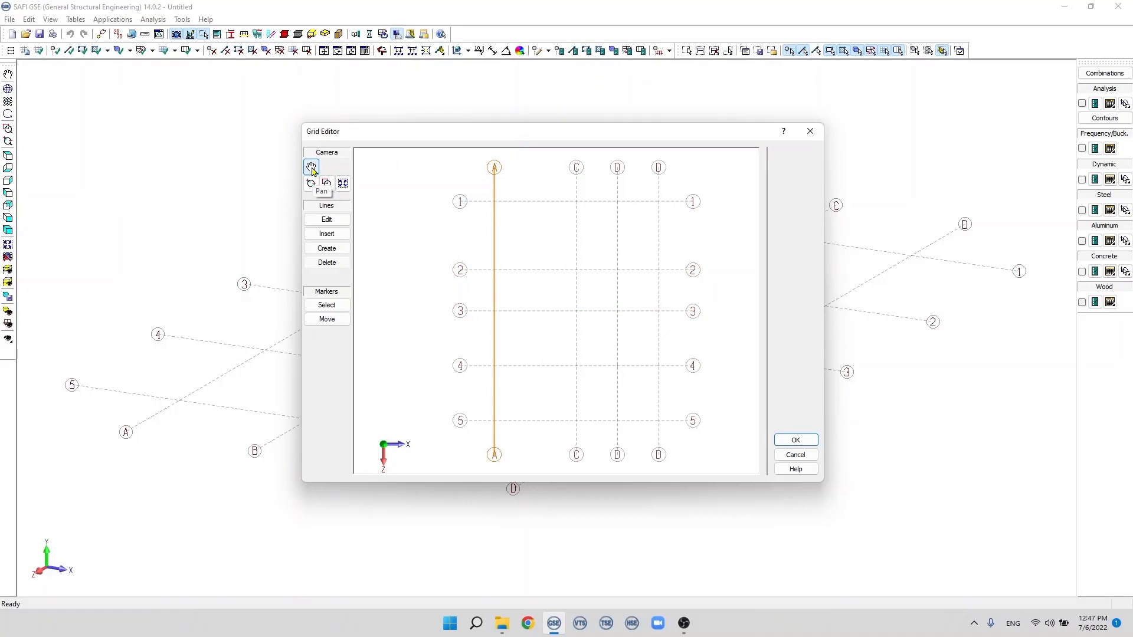
click(311, 169)
mouse_move(563, 253)
mouse_down()
mouse_move(540, 274)
mouse_move(553, 258)
mouse_up()
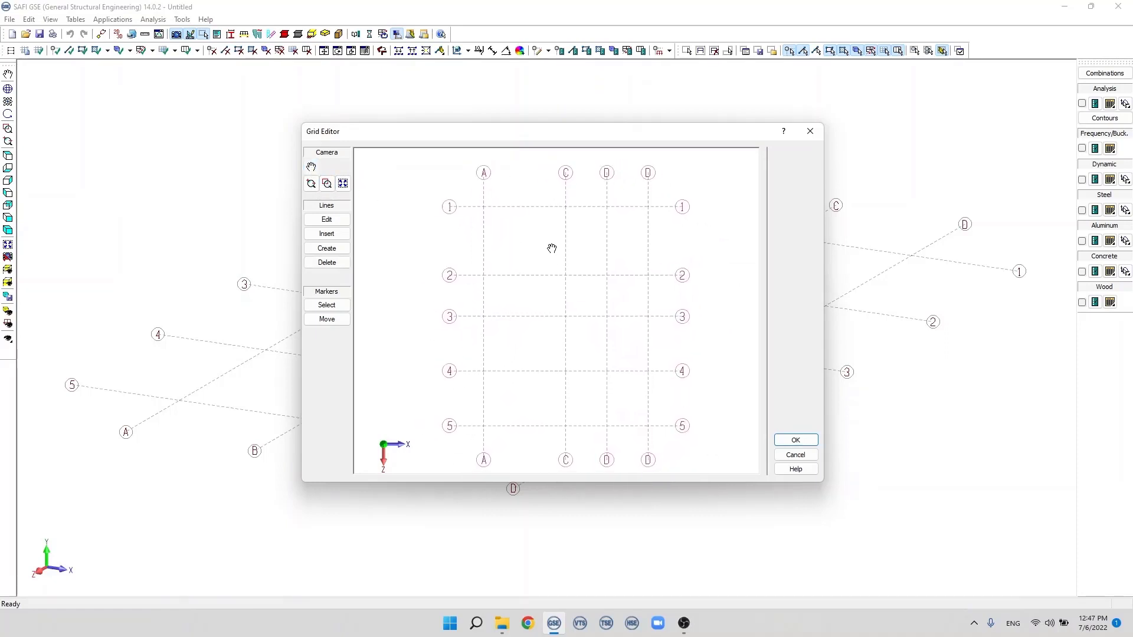
scroll(553, 253, down, 2)
scroll(552, 249, up, 1)
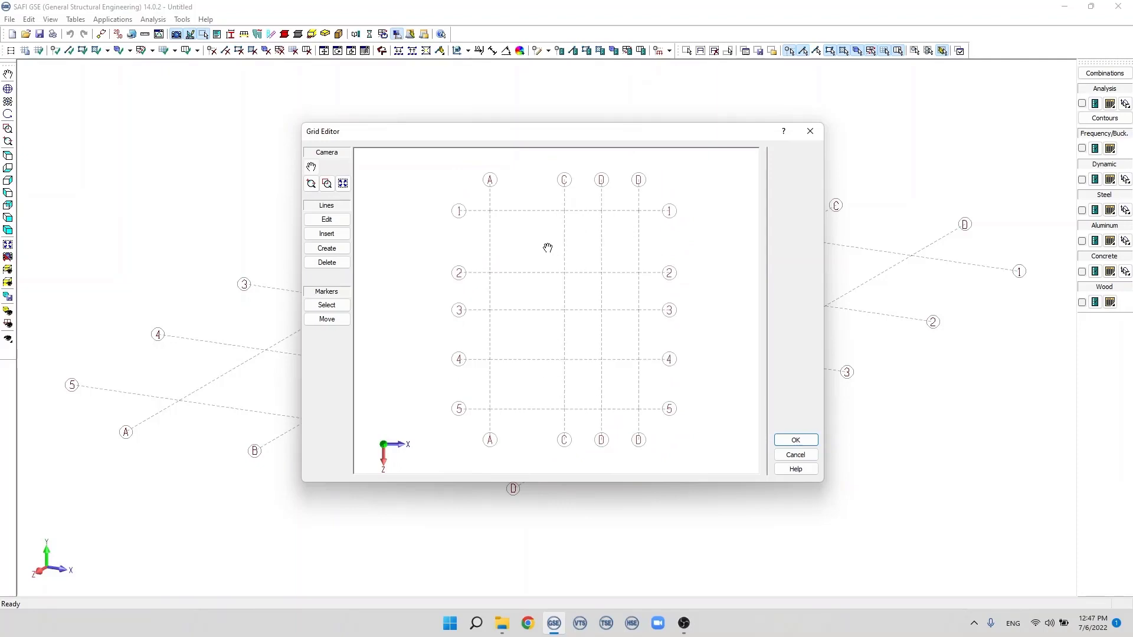
scroll(547, 248, down, 1)
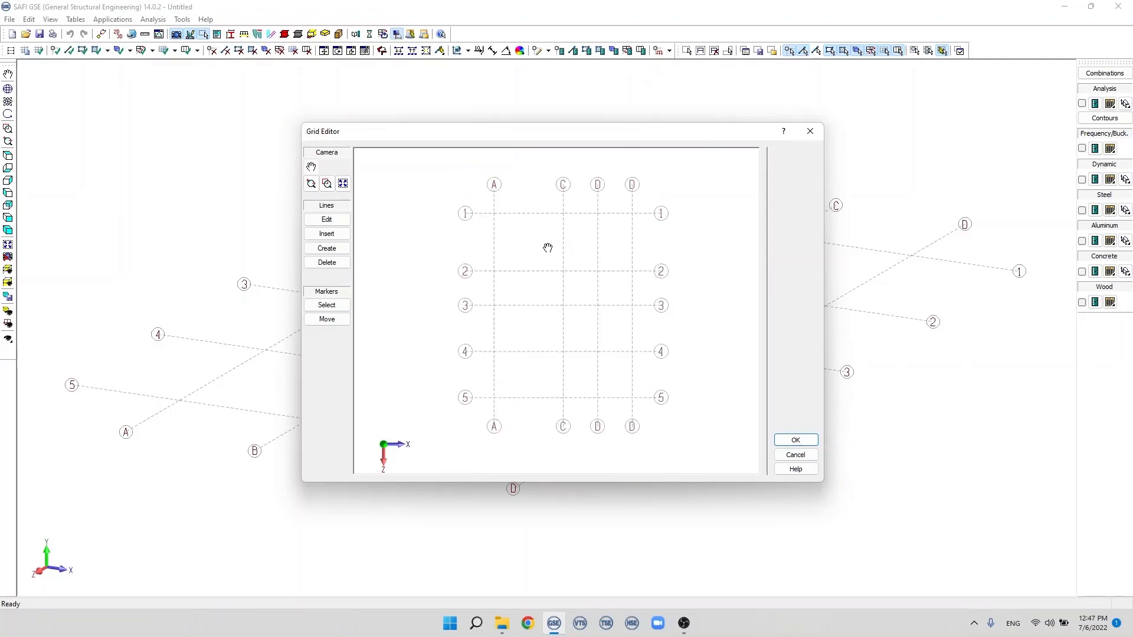
click(344, 186)
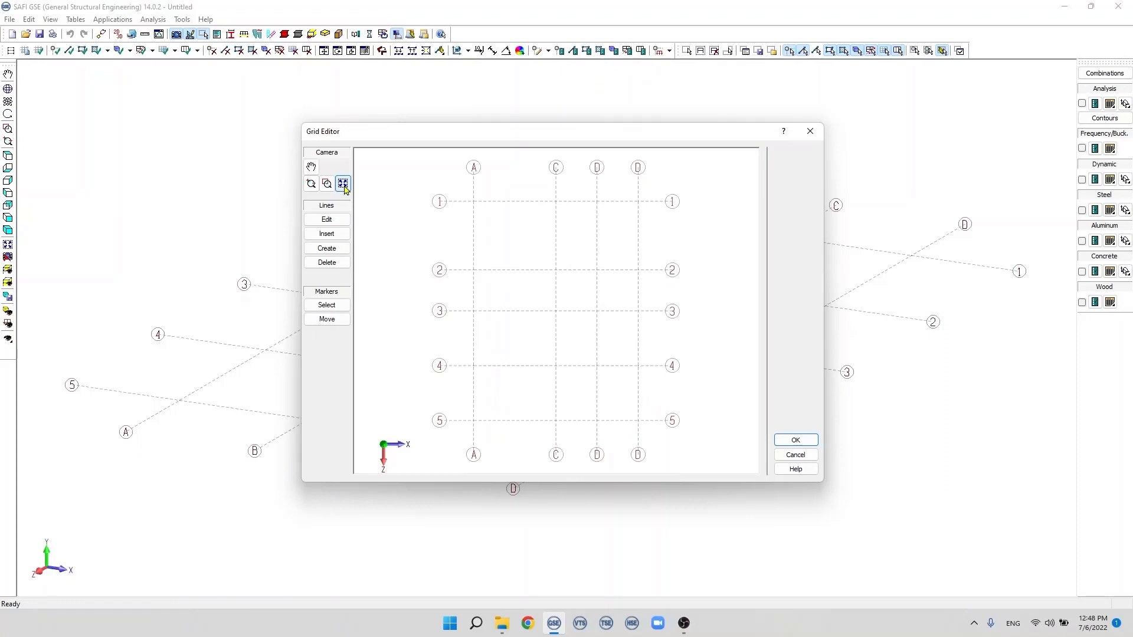
click(806, 442)
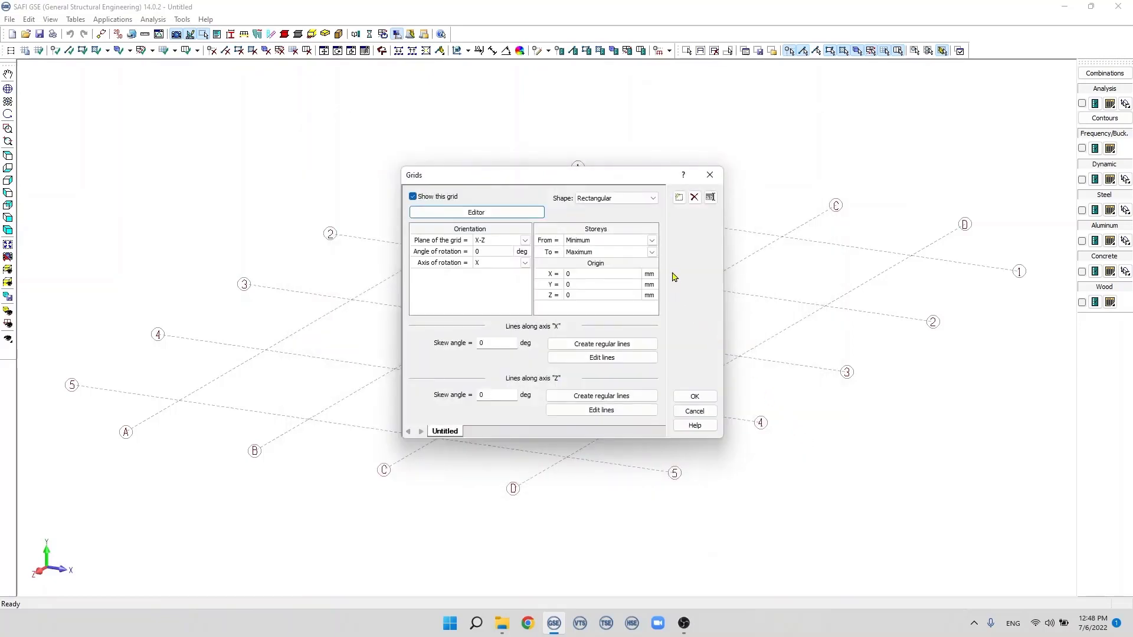
- Close the Grids settings and open recent example.gse, discarding the Untitled model unsaved
click(695, 397)
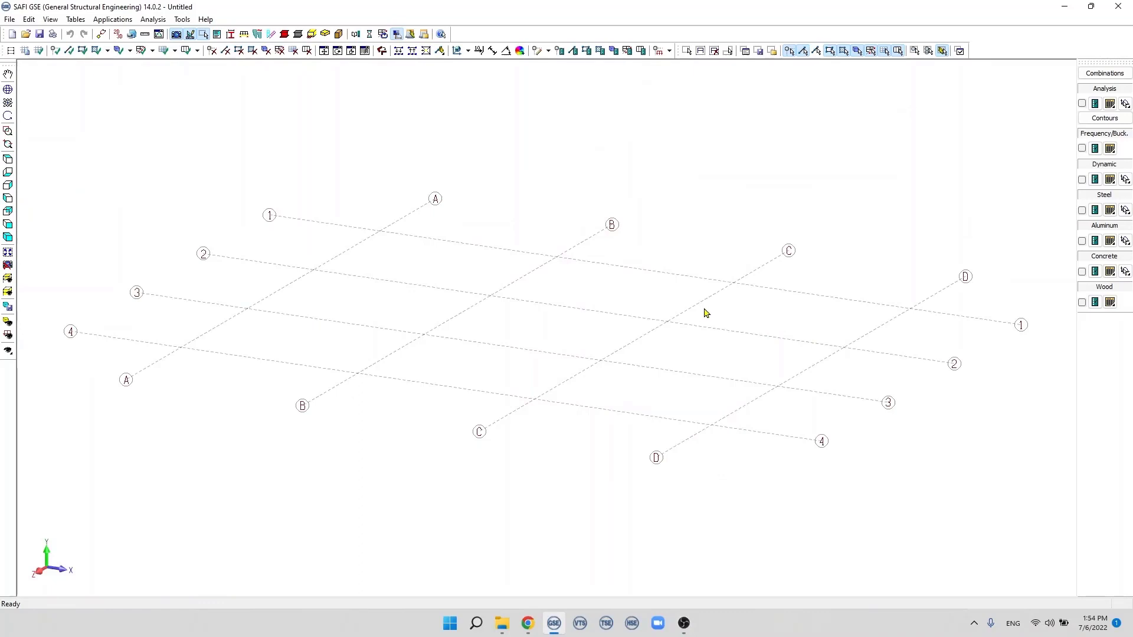
click(12, 19)
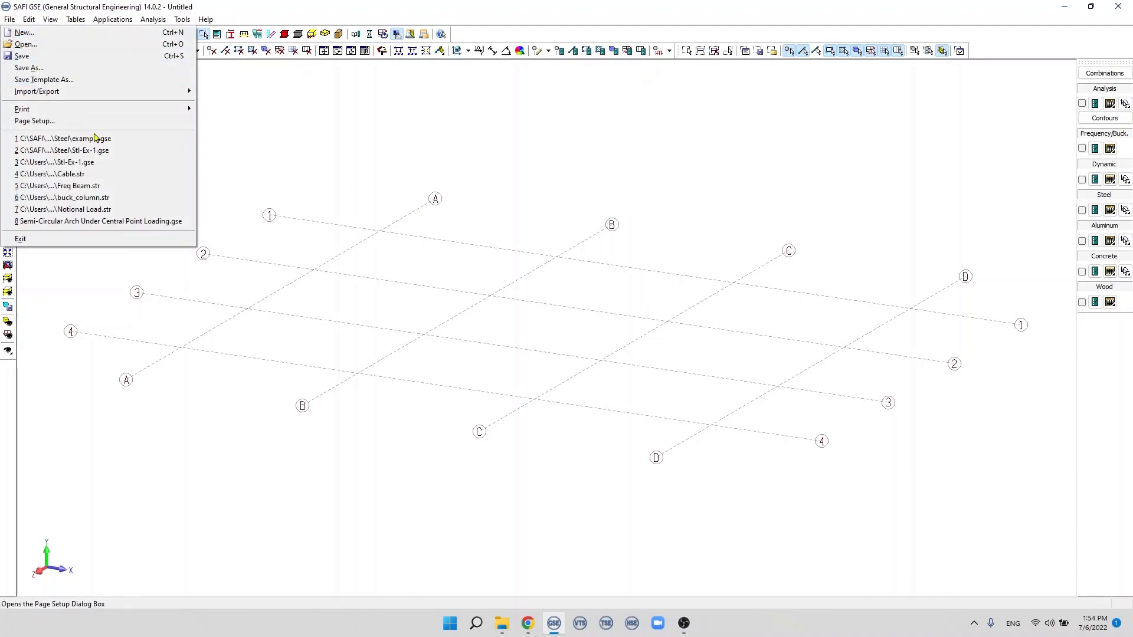
click(94, 138)
click(568, 334)
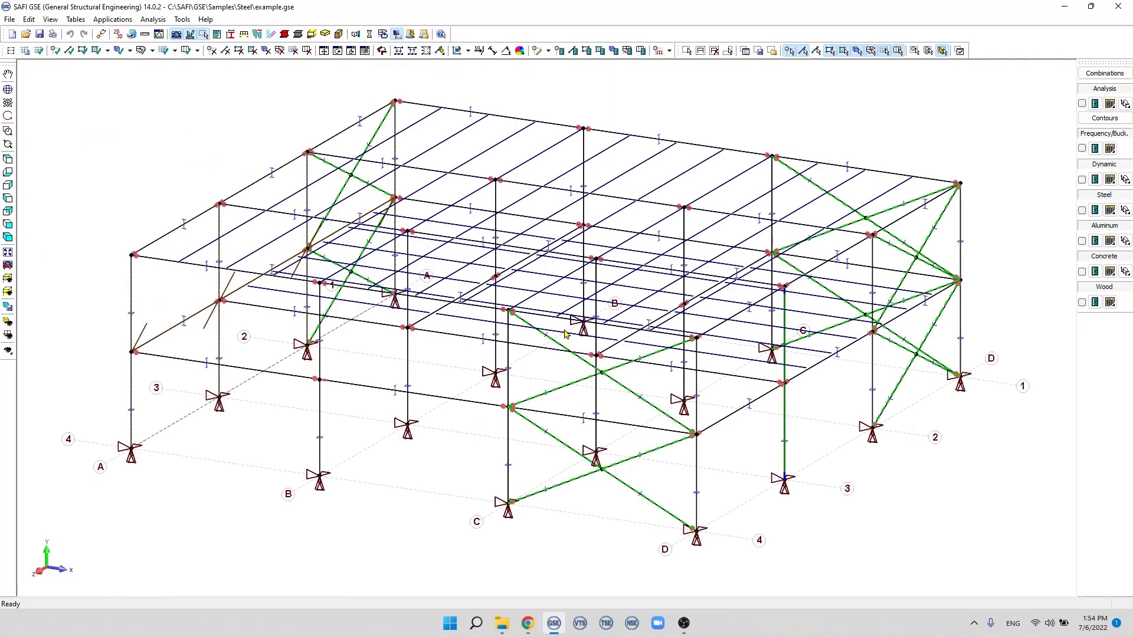
scroll(400, 300, down, 1)
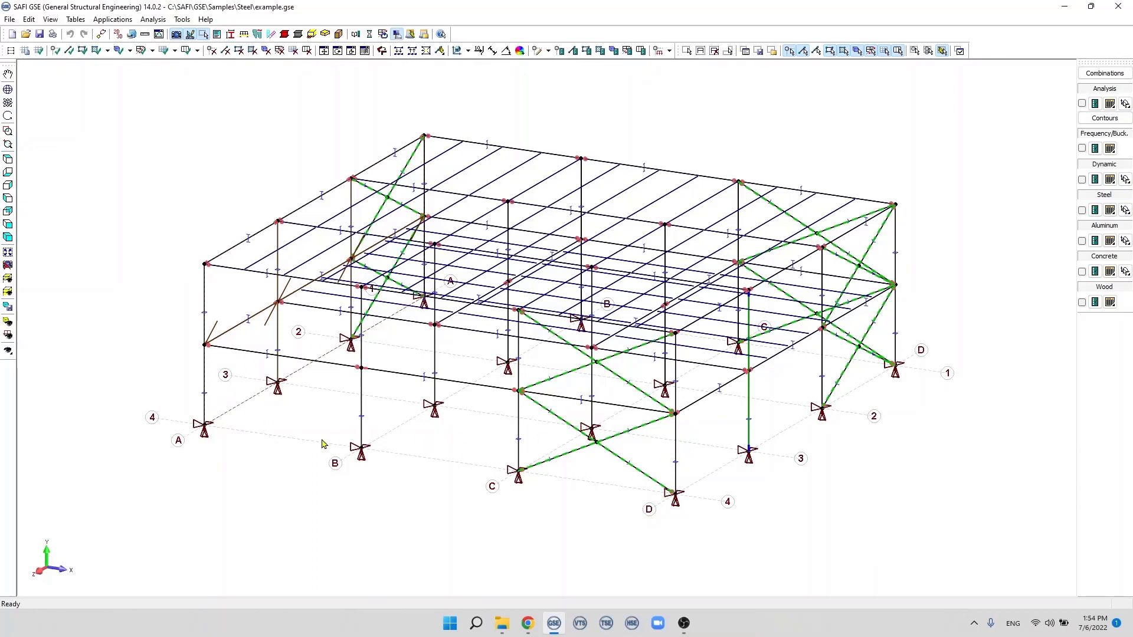
click(25, 50)
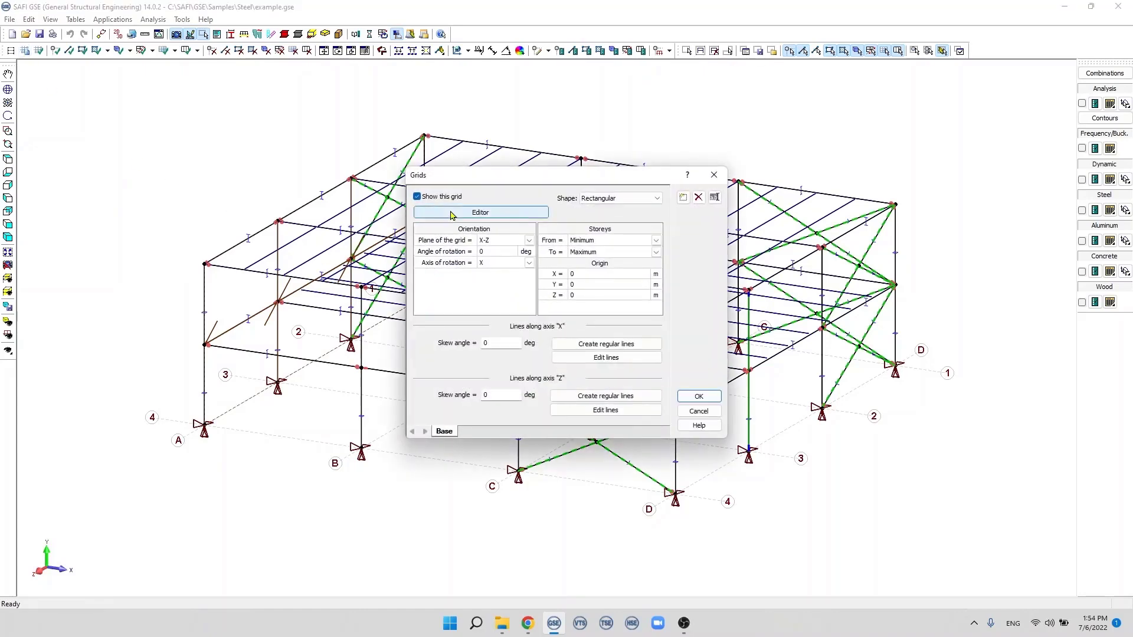
- Delete the model's Base grid, then box-select the base support joints in front view
click(699, 197)
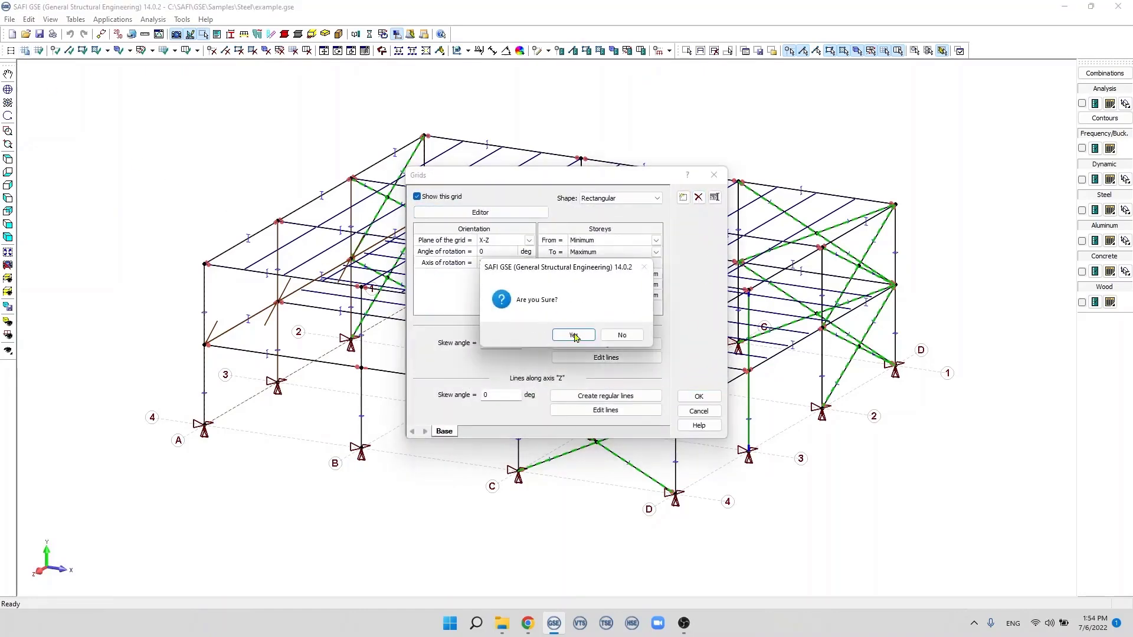
click(648, 332)
click(699, 396)
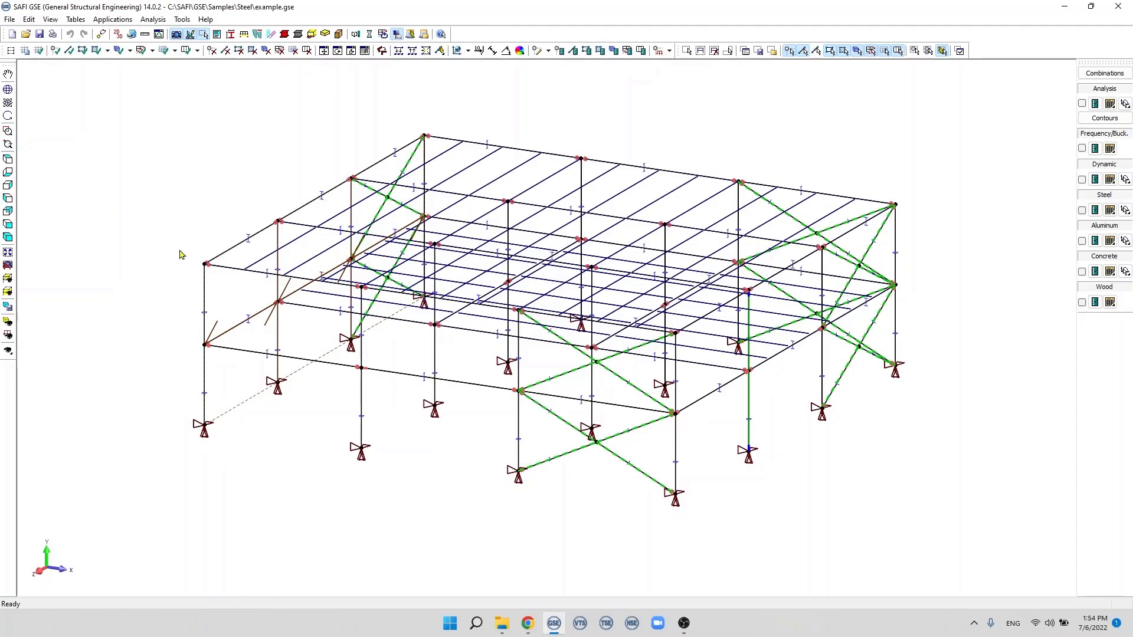
click(9, 229)
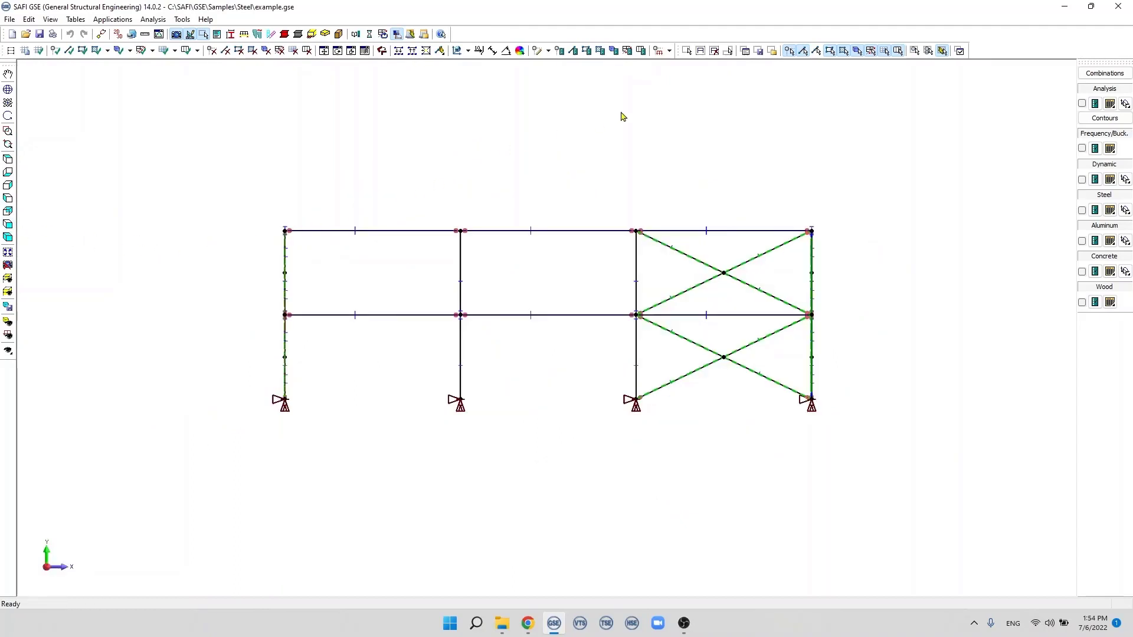
drag(228, 391, 833, 494)
- Back in isometric view, generate the Base grid (lines A–D, 1–4) from the selected support joints
key(ctrl+3)
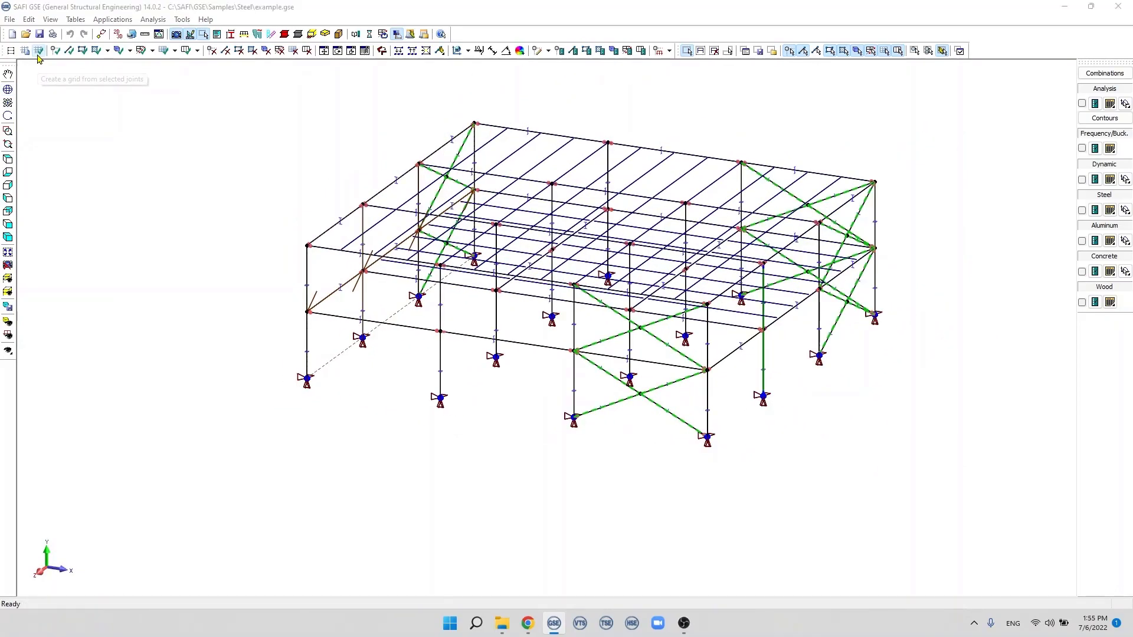
click(39, 52)
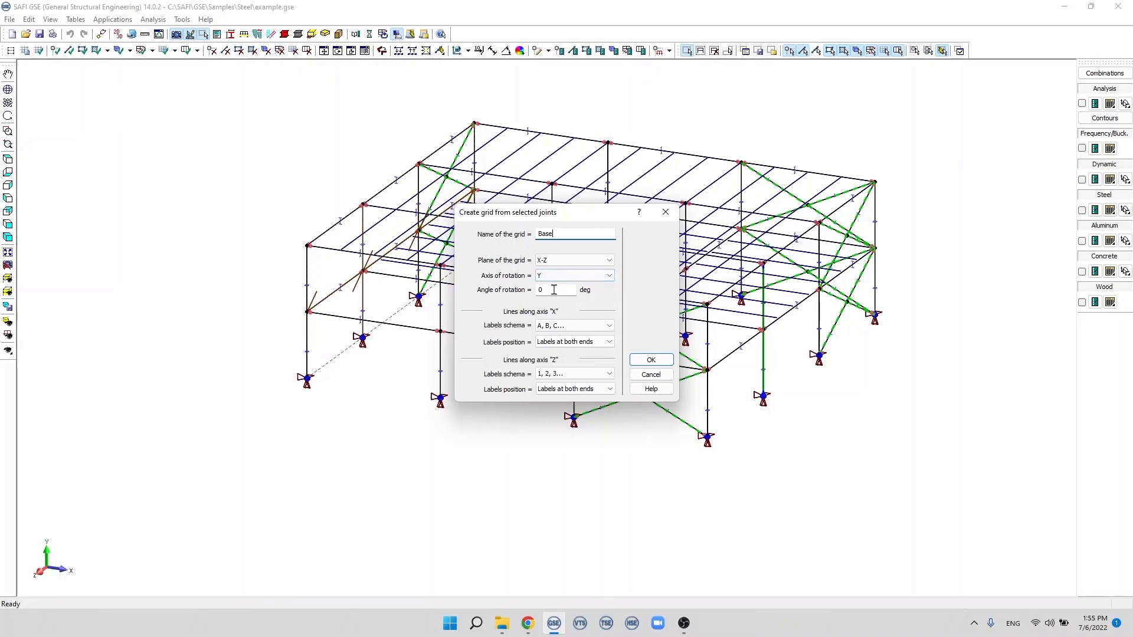
click(651, 360)
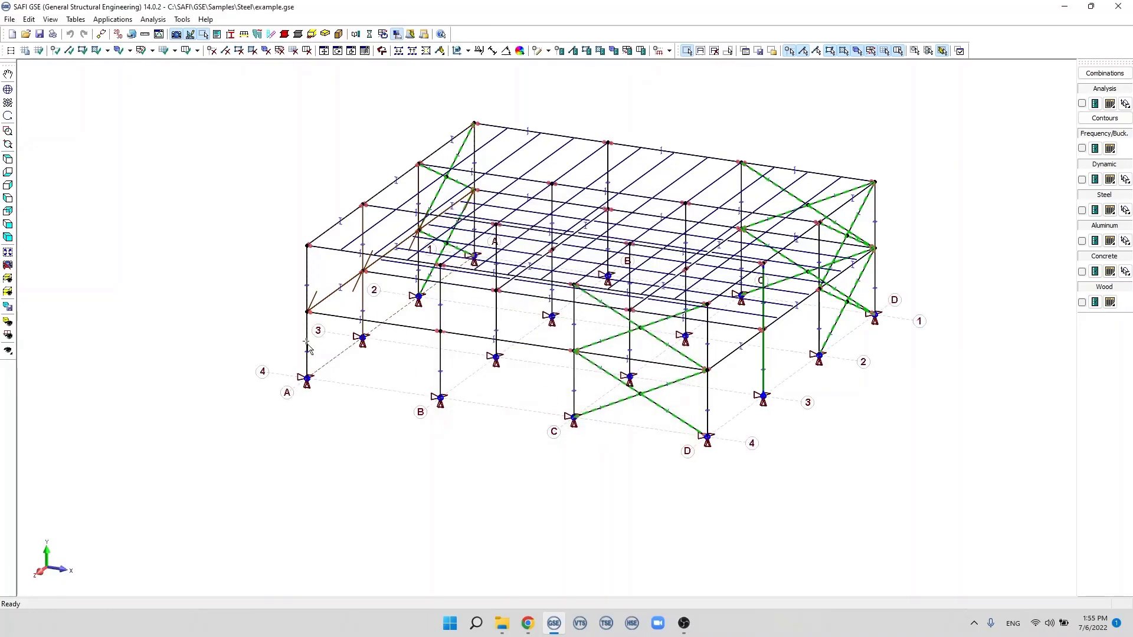